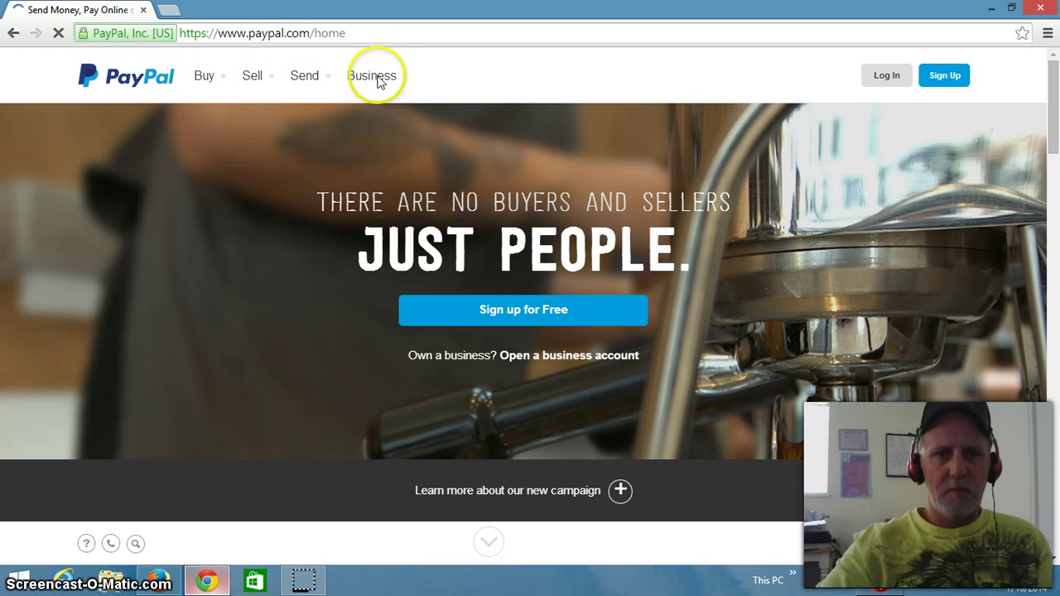
Step: Go to the Business section from the PayPal home page's top navigation
{"action": "left_click", "coordinate": [372, 80]}
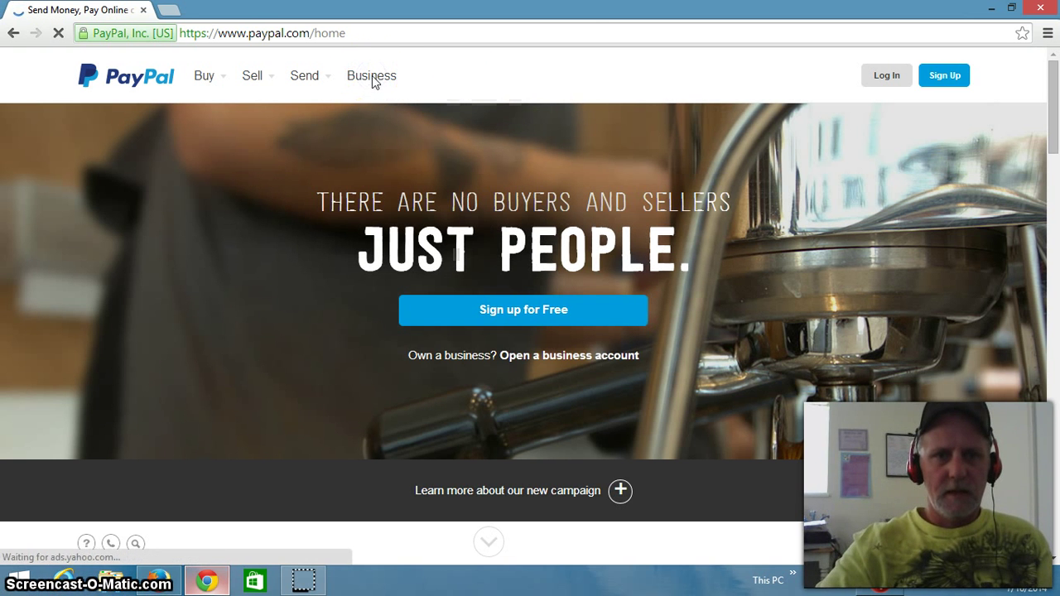
Step: Start a Business account sign-up with Get Started Today and pick the free $0/month plan
{"action": "left_click", "coordinate": [296, 205]}
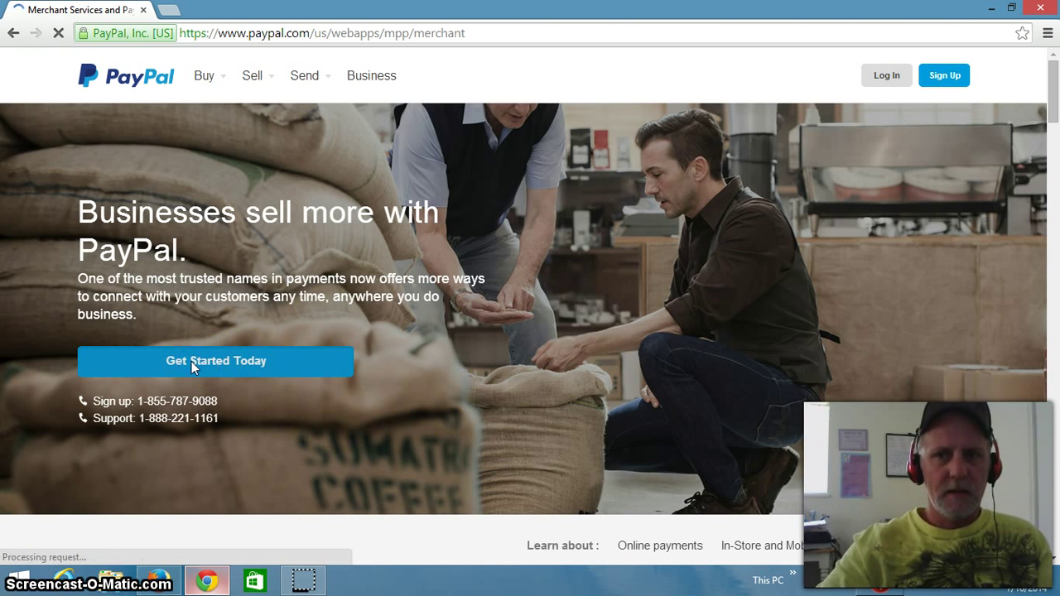
{"action": "left_click", "coordinate": [191, 361]}
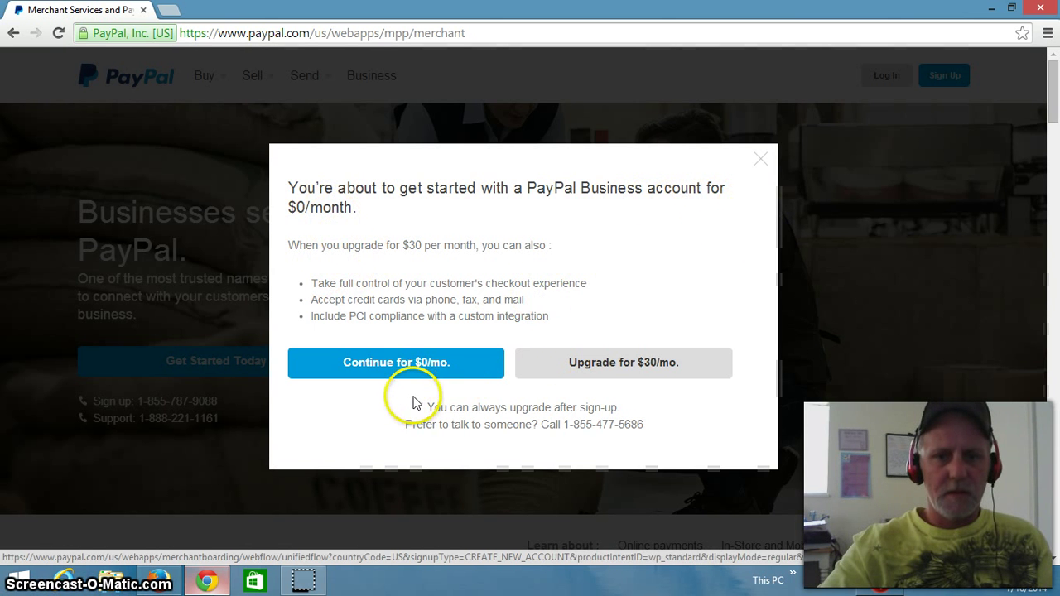
{"action": "left_click", "coordinate": [363, 364]}
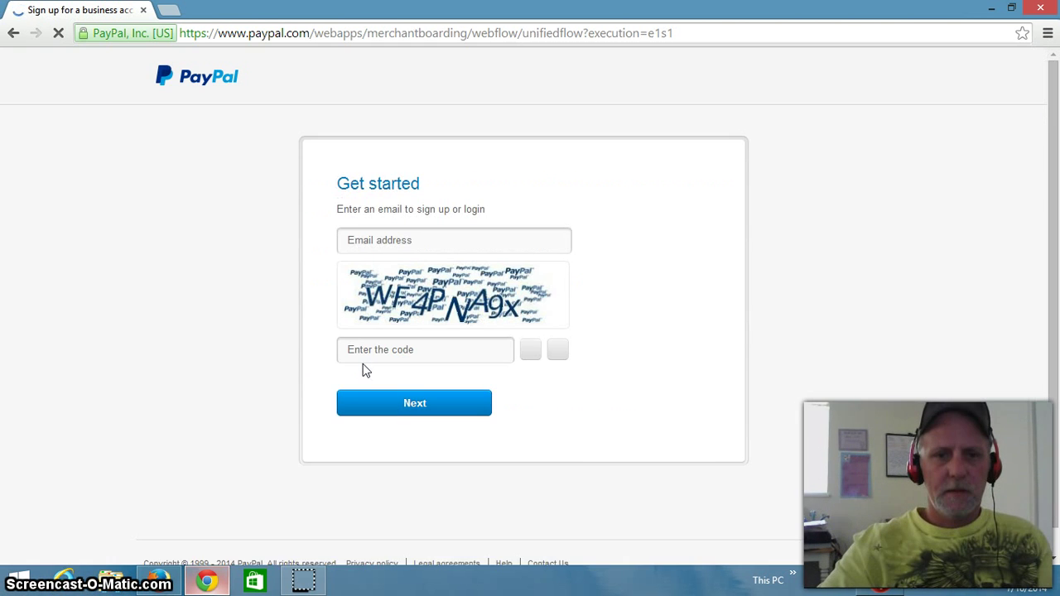
Step: Enter the sign-up email address and the on-screen security code, then submit them
{"action": "left_click", "coordinate": [406, 239]}
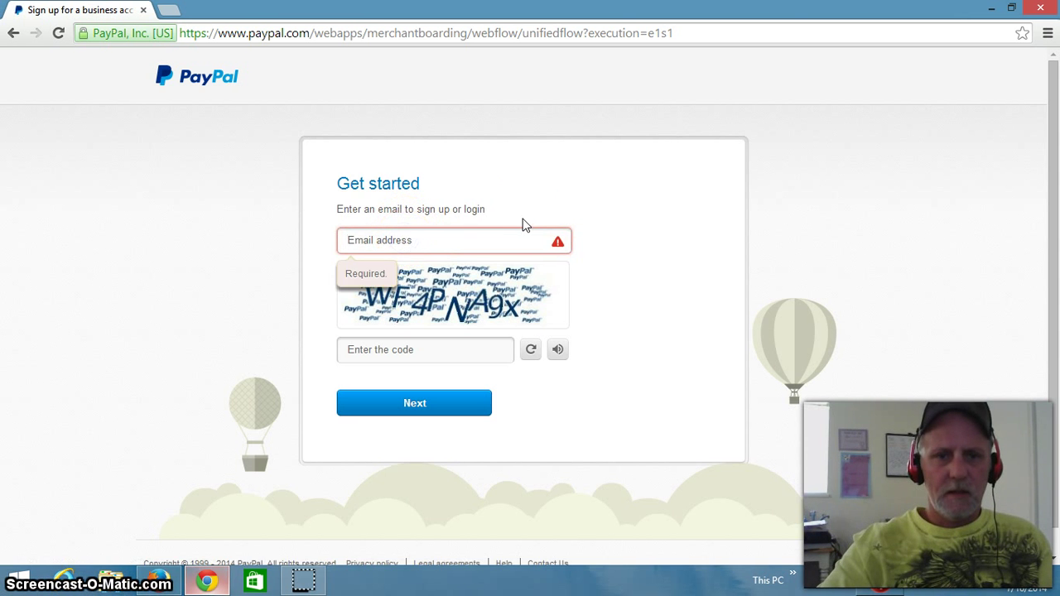
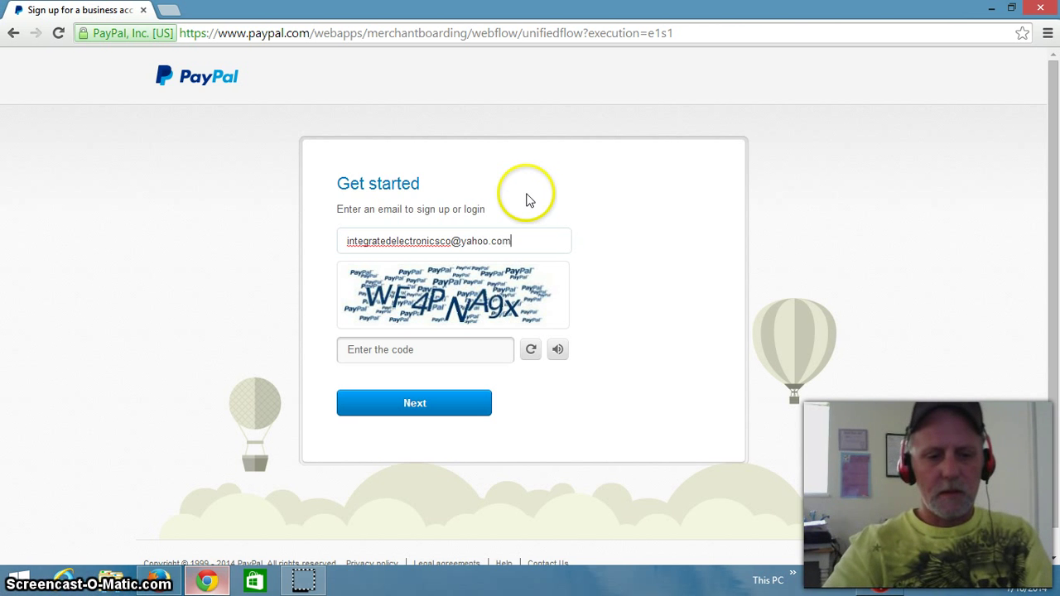
{"action": "key", "text": "Tab"}
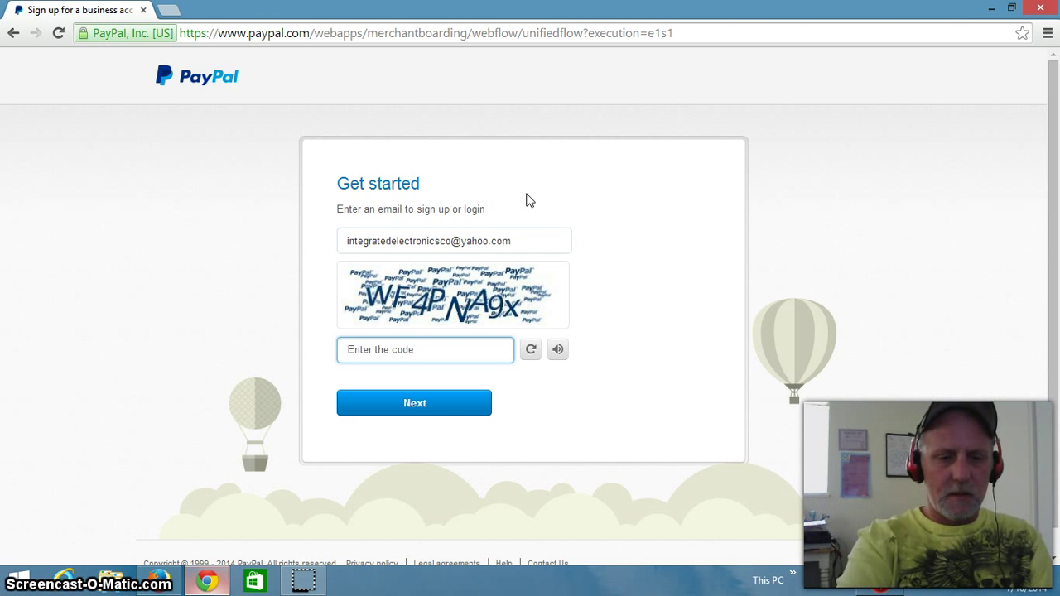
{"action": "type", "text": "WF4"}
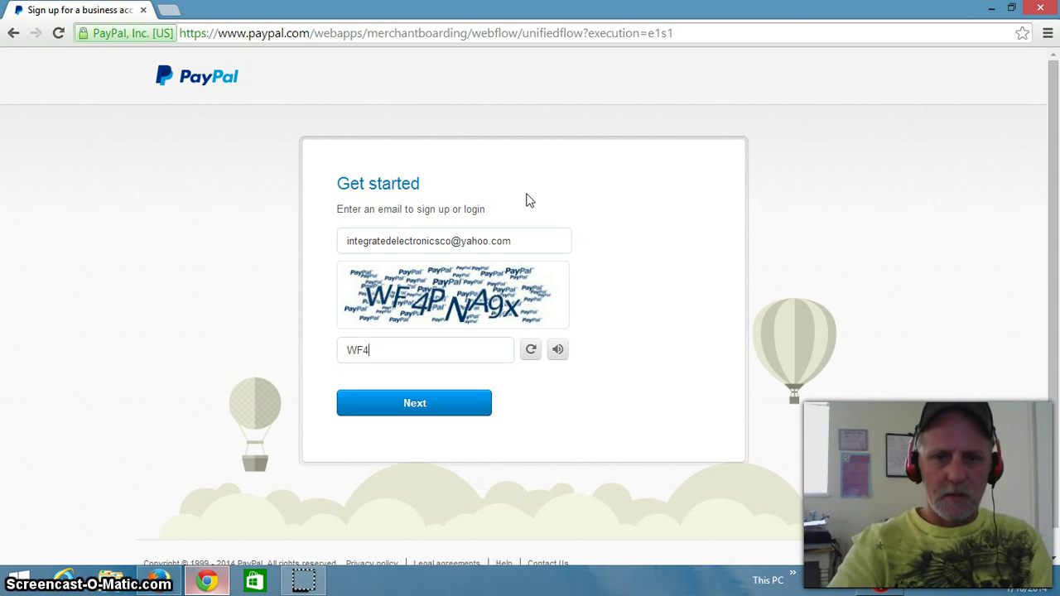
{"action": "type", "text": "PNA9x"}
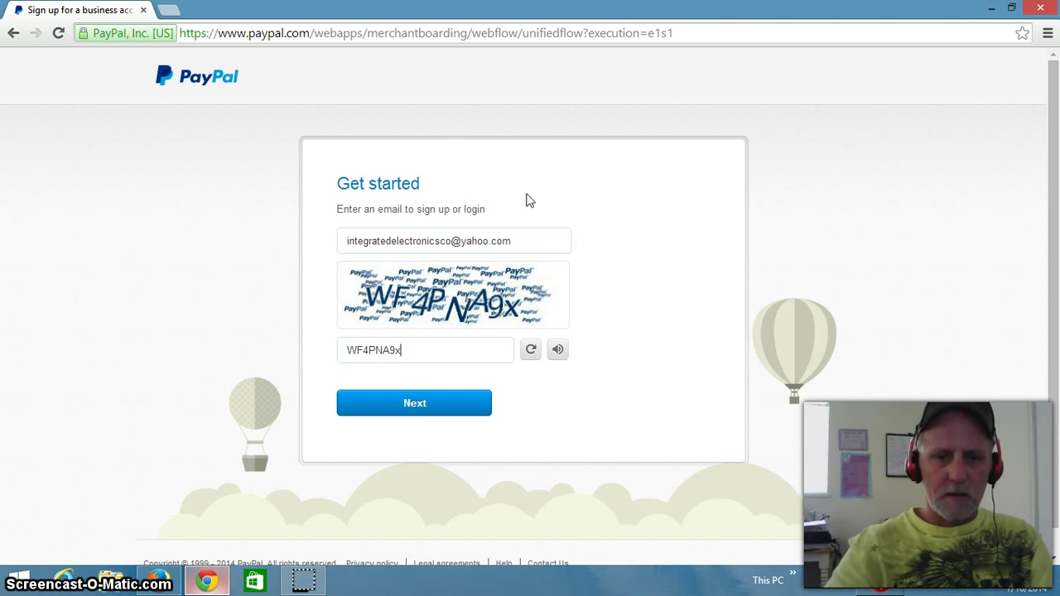
{"action": "left_click", "coordinate": [427, 404]}
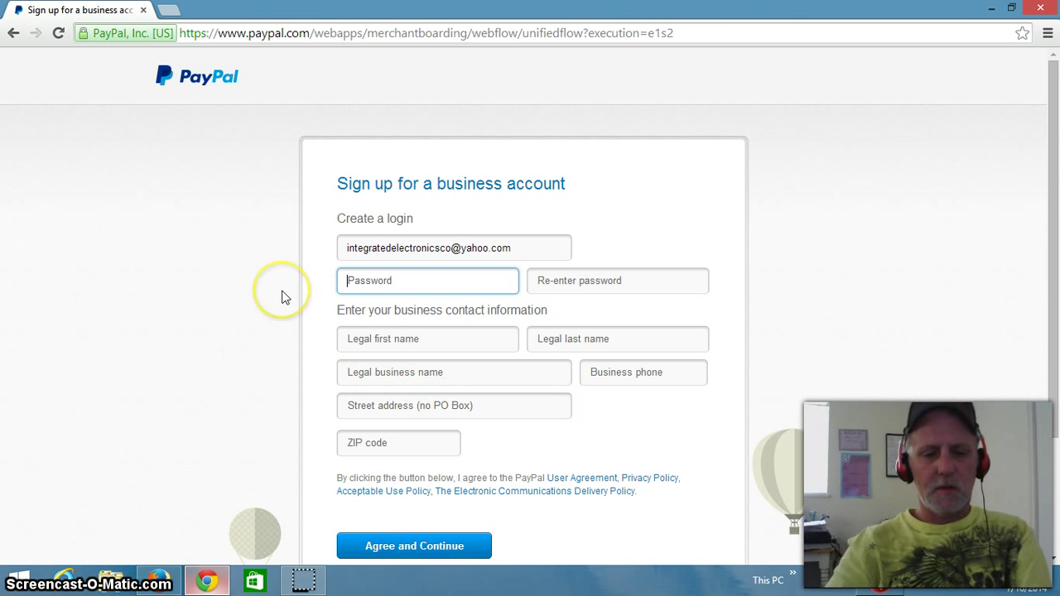
Step: Enter the new account's login password and confirm it in Re-enter password
{"action": "type", "text": "••••••••••"}
{"action": "key", "text": "Tab"}
{"action": "type", "text": "•••••"}
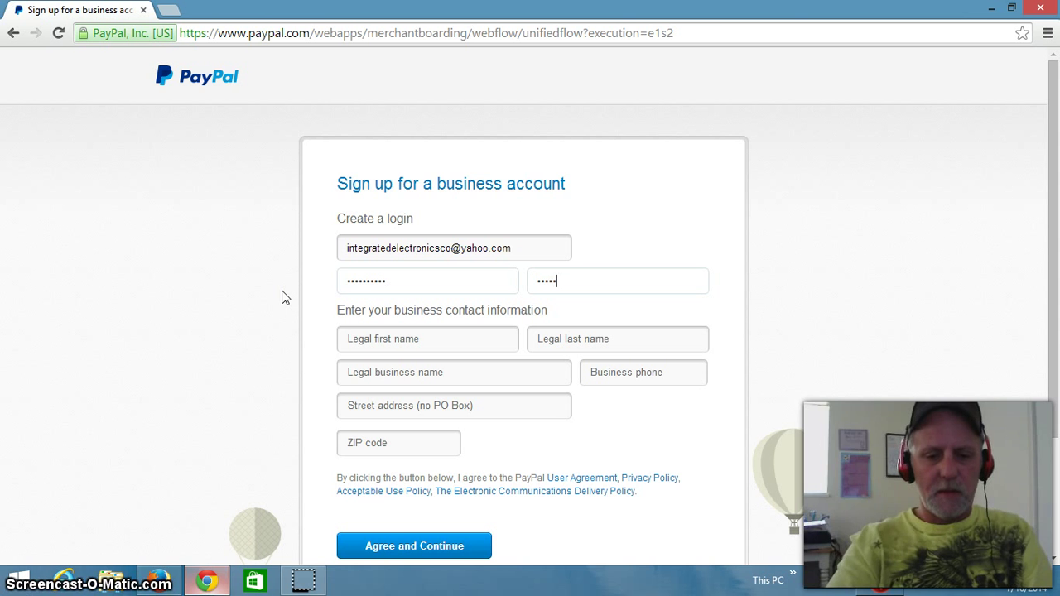
{"action": "type", "text": "•••"}
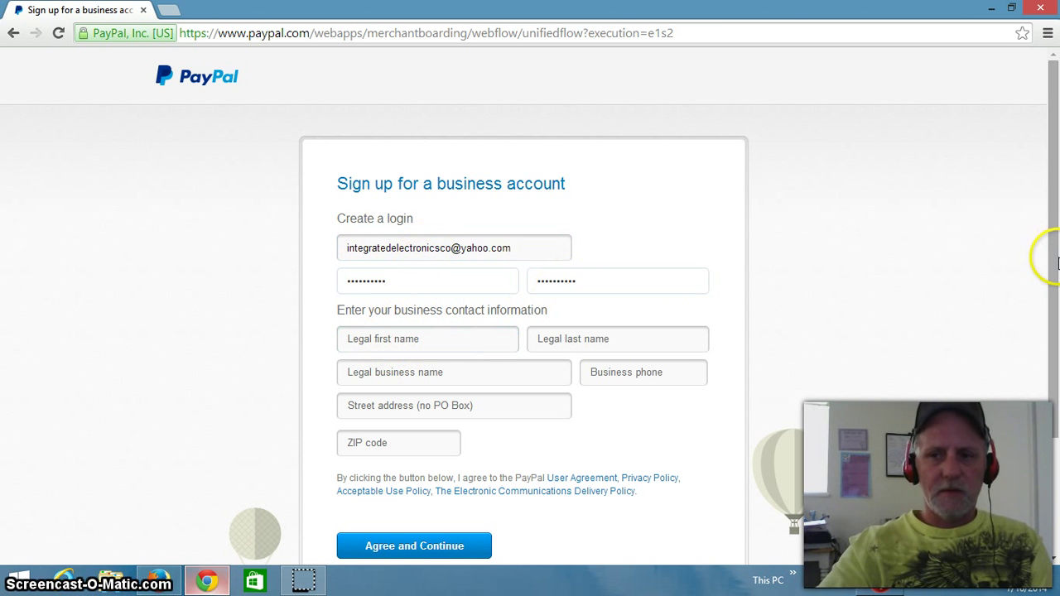
{"action": "left_click_drag", "start_coordinate": [1057, 262], "coordinate": [1054, 291]}
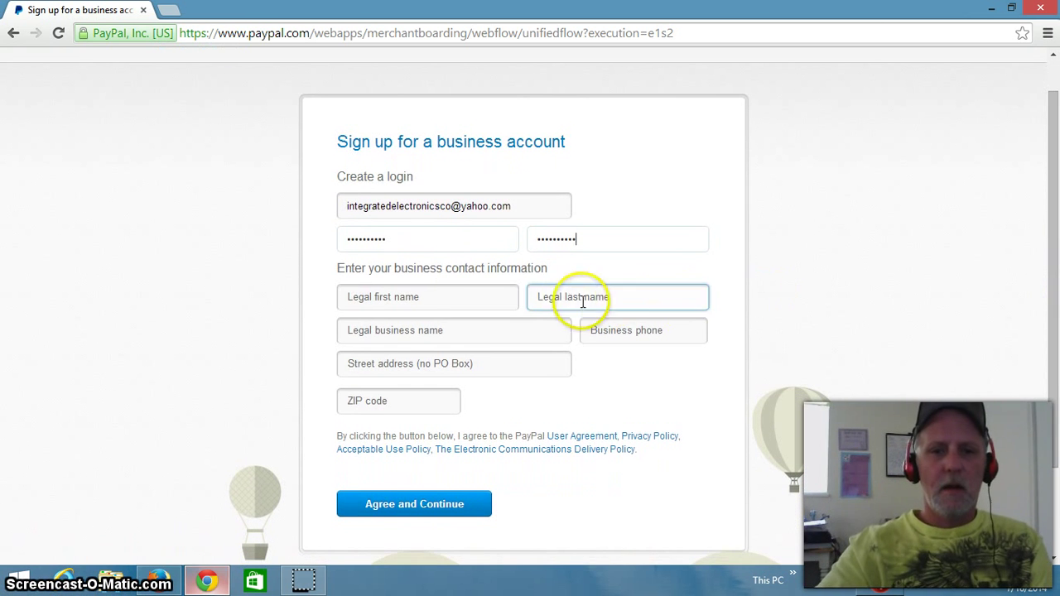
{"action": "left_click", "coordinate": [427, 293]}
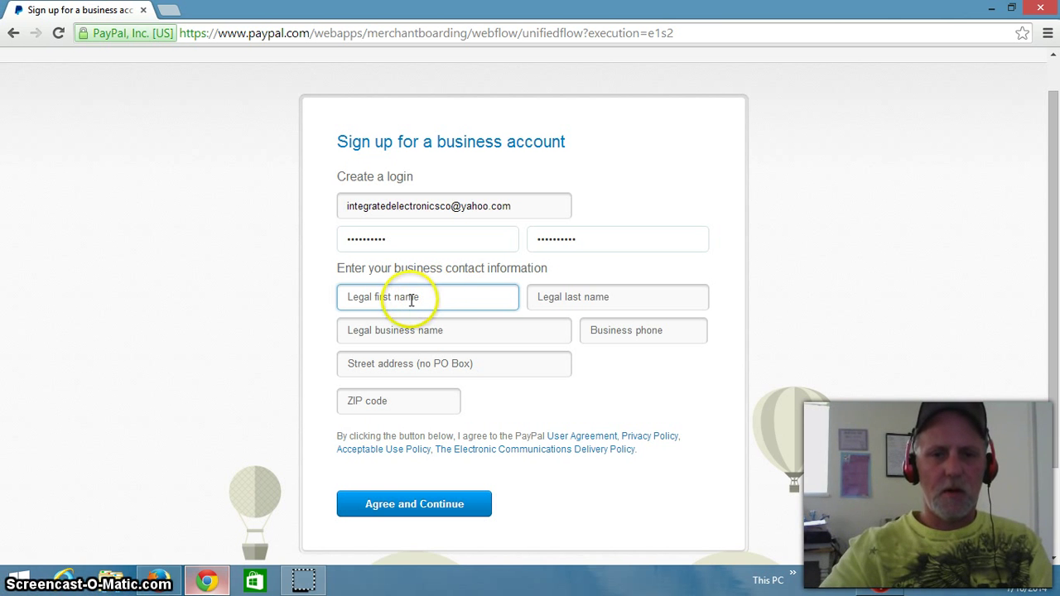
{"action": "left_click_drag", "start_coordinate": [1056, 287], "coordinate": [1042, 323]}
{"action": "left_click", "coordinate": [382, 238]}
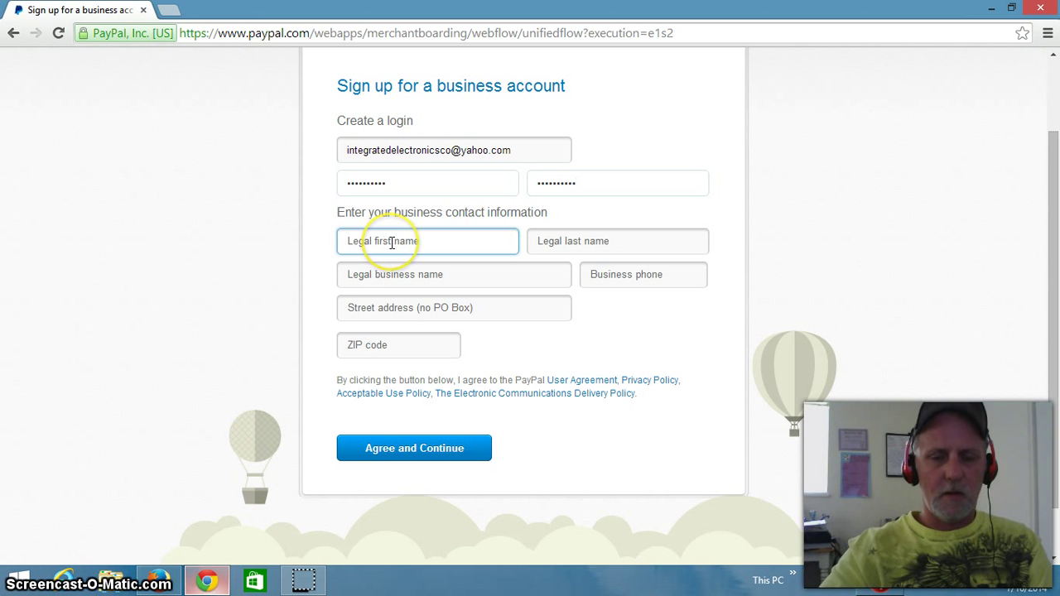
Step: Enter the legal first and last name and the business name 'Wealth Now'
{"action": "left_click", "coordinate": [358, 243]}
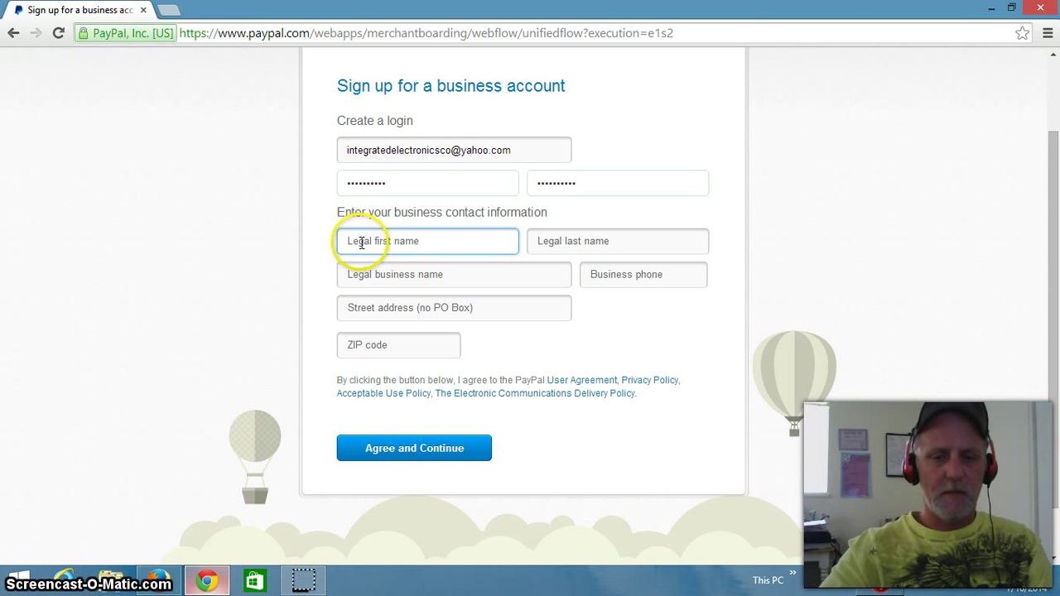
{"action": "left_click", "coordinate": [360, 242]}
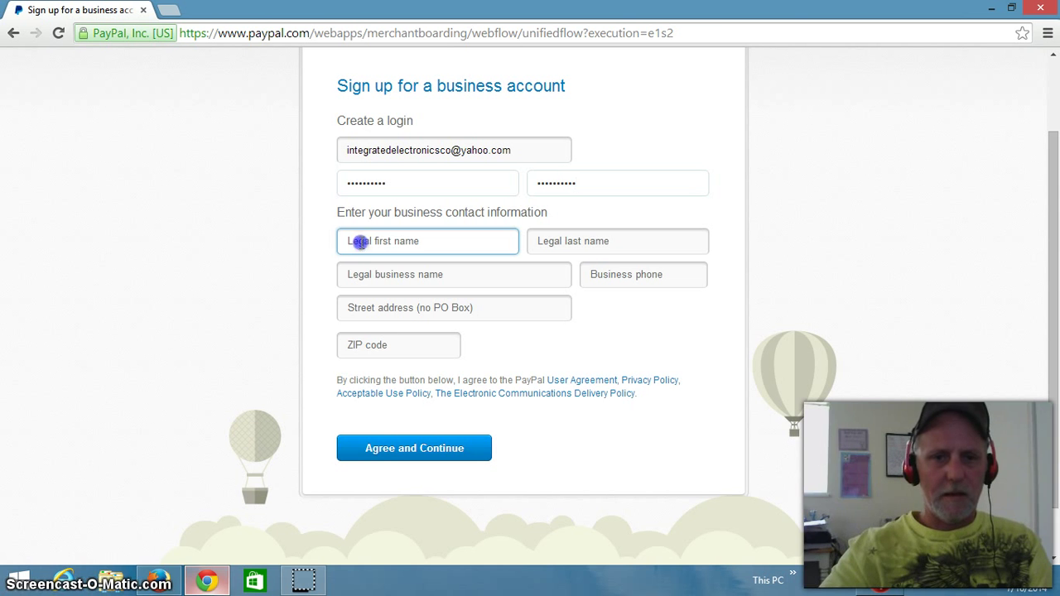
{"action": "type", "text": "Team"}
{"action": "left_click", "coordinate": [238, 258]}
{"action": "left_click", "coordinate": [591, 243]}
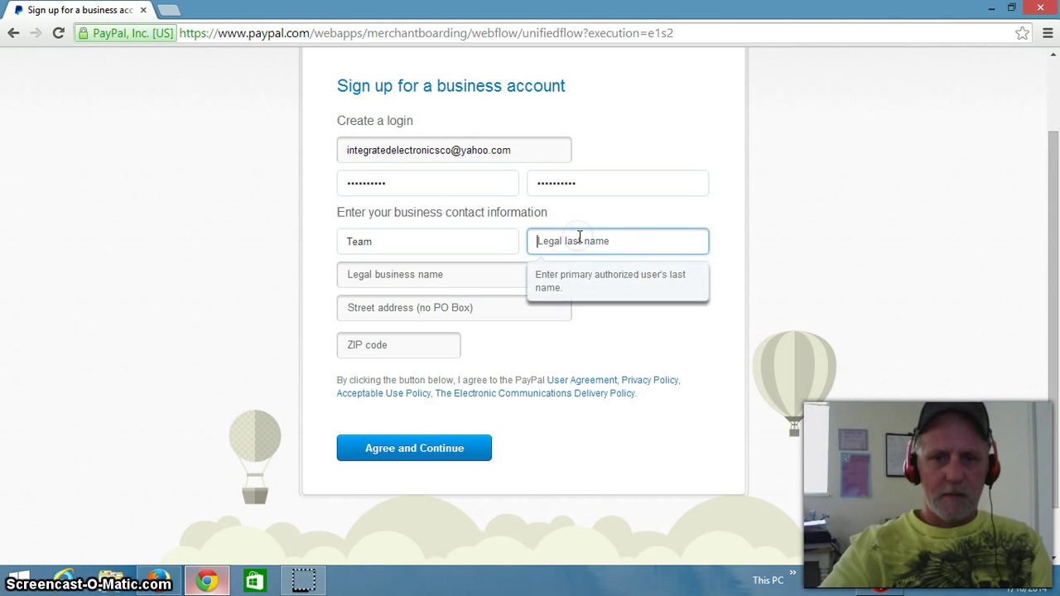
{"action": "type", "text": "Tra"}
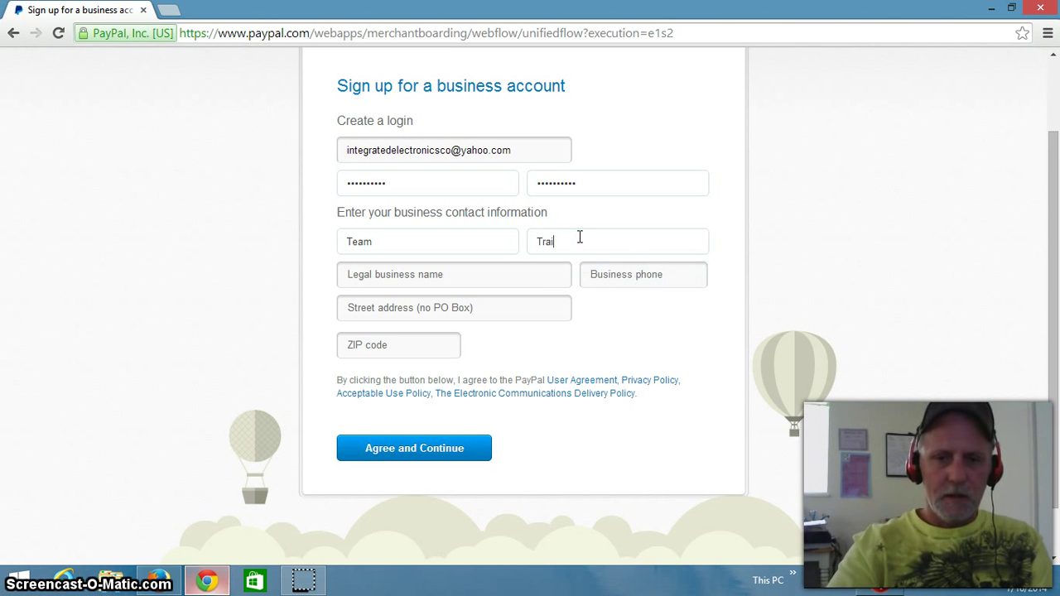
{"action": "type", "text": "ining"}
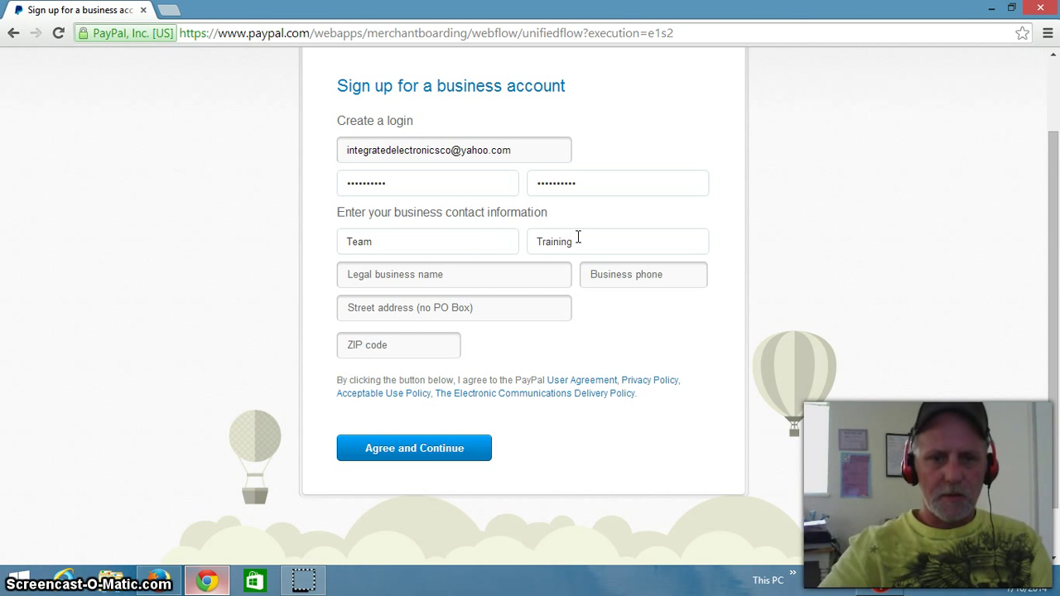
{"action": "left_click", "coordinate": [421, 275]}
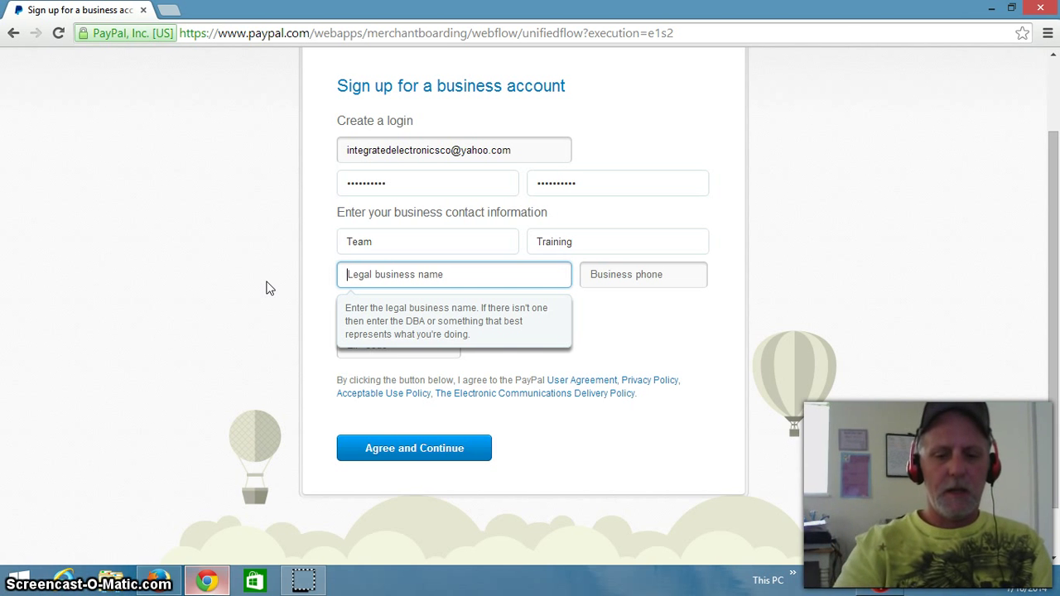
{"action": "type", "text": "Na"}
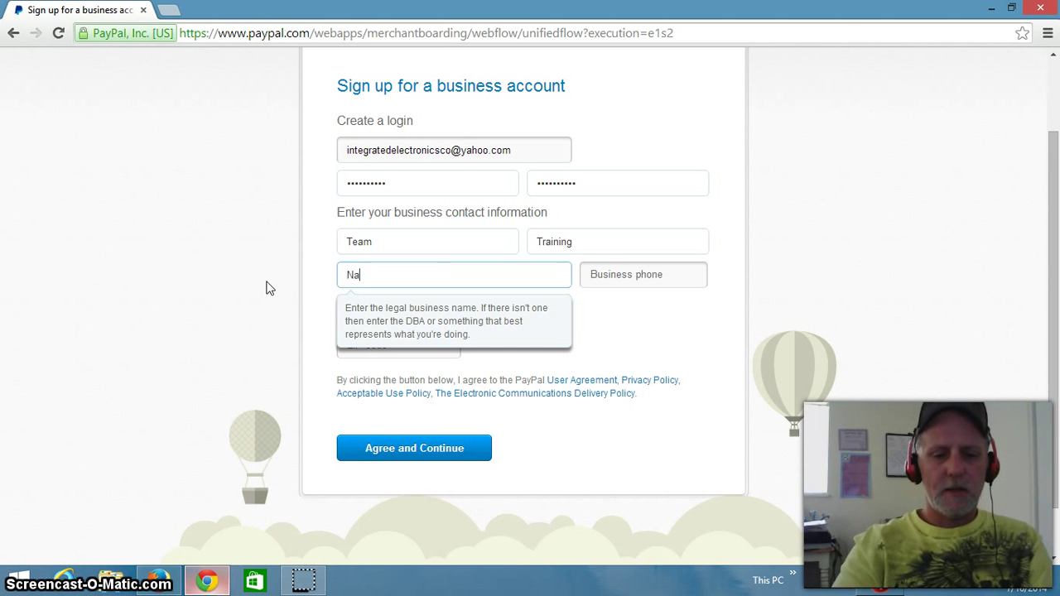
{"action": "type", "text": "tiona Wel"}
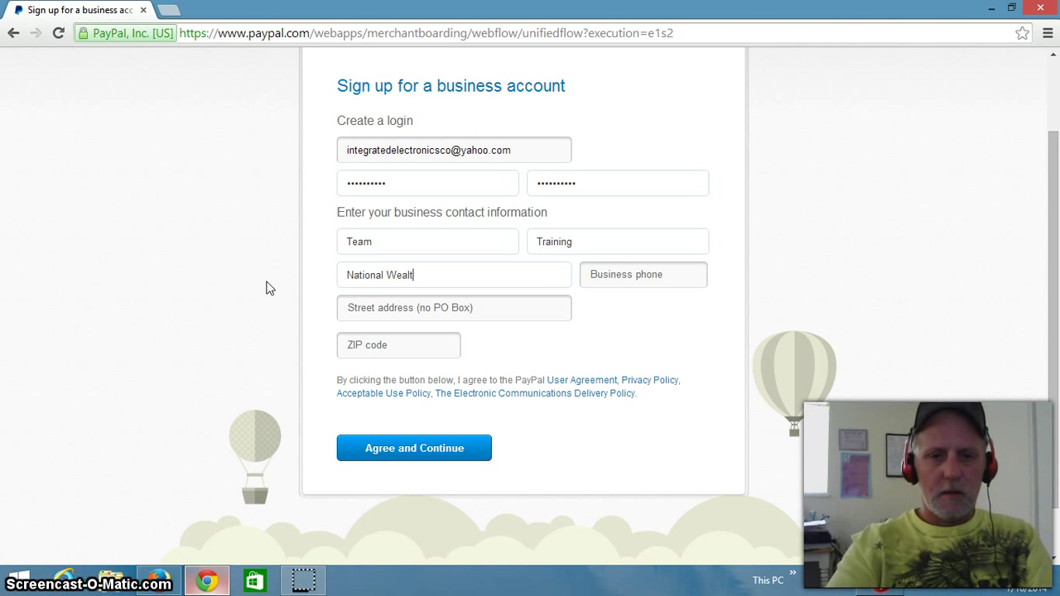
{"action": "type", "text": "Wealth Now"}
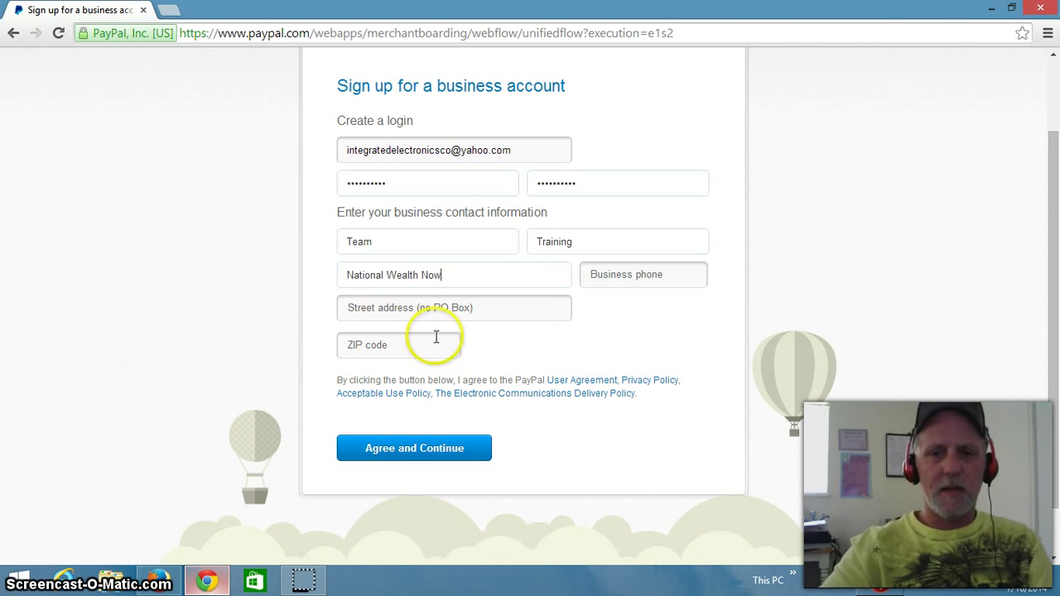
Step: Fill in the business phone number, street address and ZIP code, then agree and continue
{"action": "left_click", "coordinate": [606, 274]}
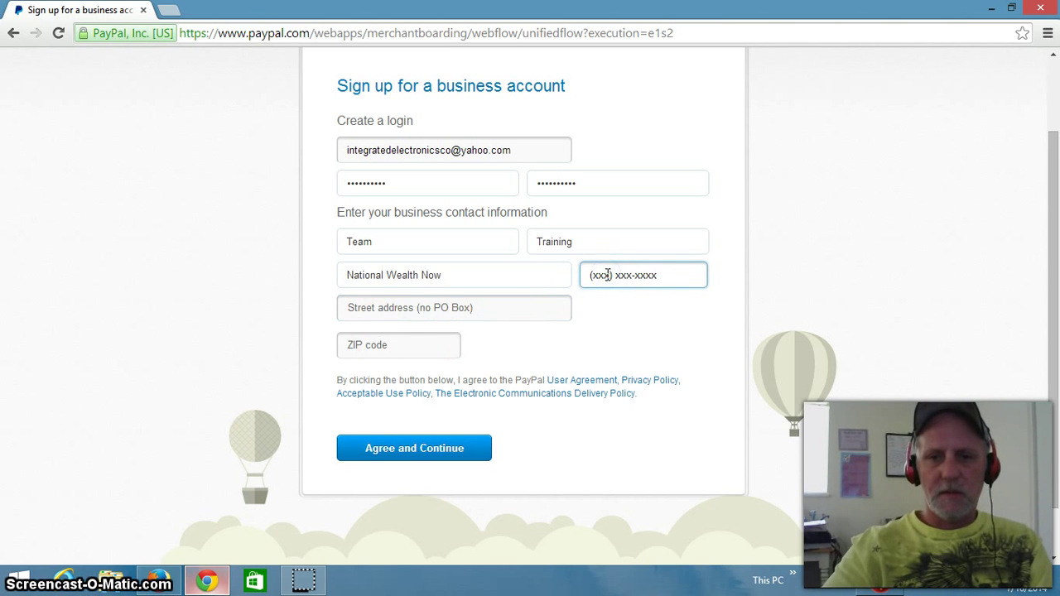
{"action": "type", "text": "555) 555-5555"}
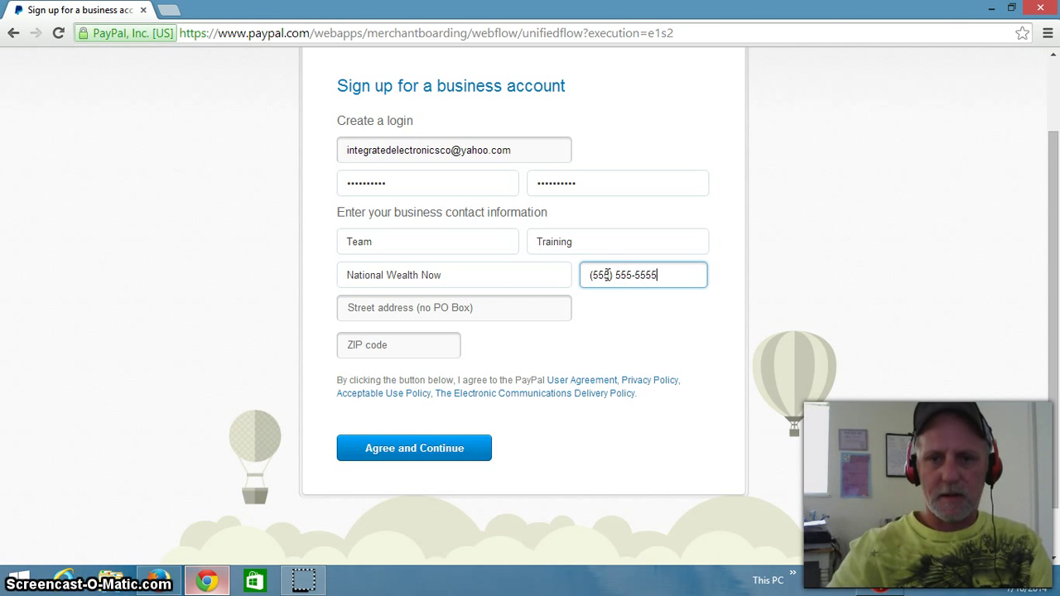
{"action": "left_click", "coordinate": [387, 308]}
{"action": "type", "text": "123 Main"}
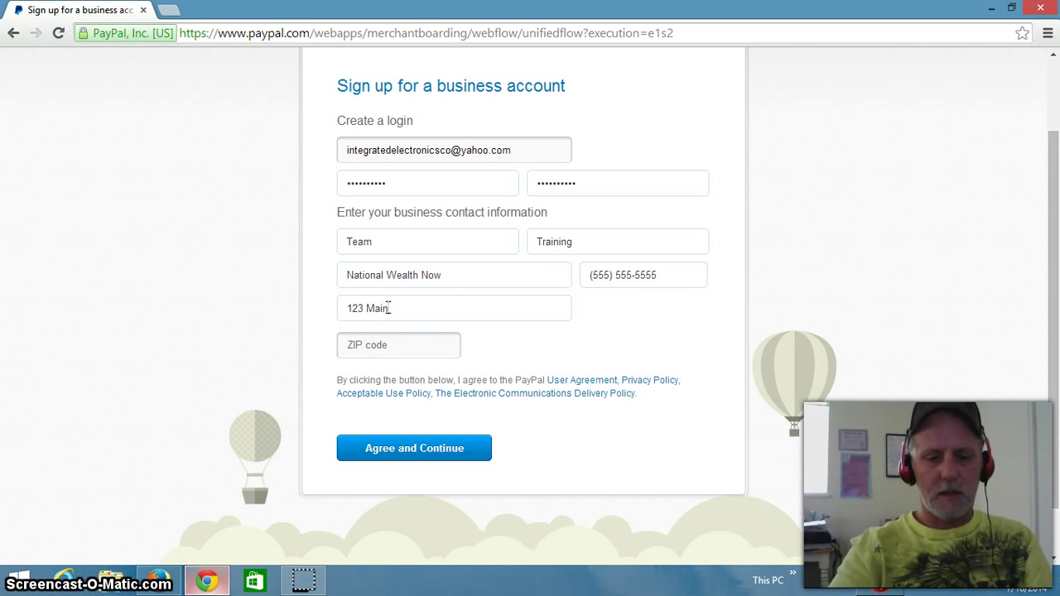
{"action": "type", "text": " St"}
{"action": "left_click", "coordinate": [409, 312]}
{"action": "type", "text": "."}
{"action": "left_click", "coordinate": [398, 346]}
{"action": "type", "text": "63901"}
{"action": "left_click", "coordinate": [441, 355]}
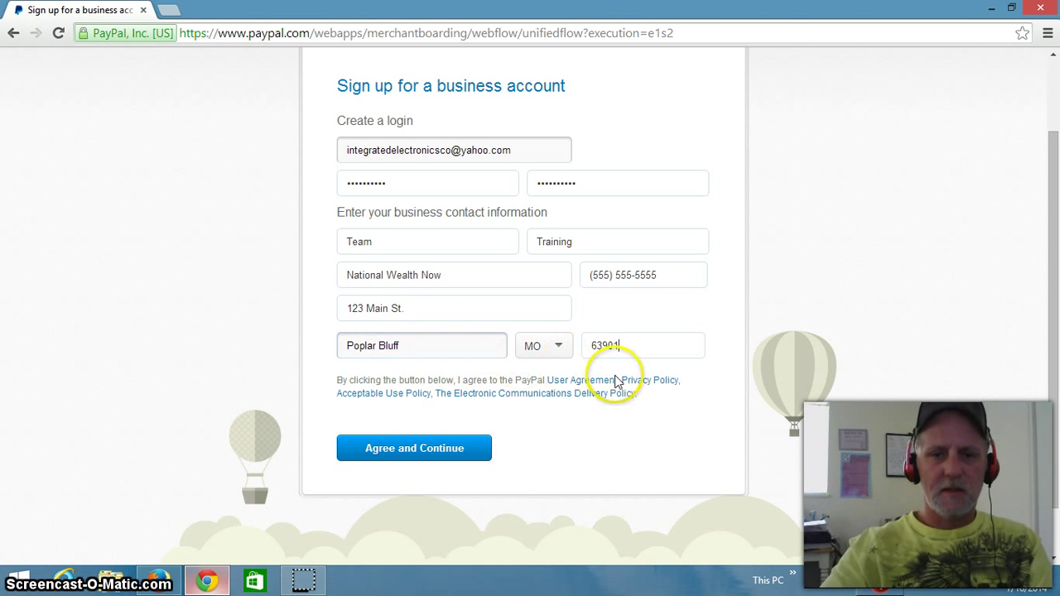
{"action": "left_click", "coordinate": [394, 452]}
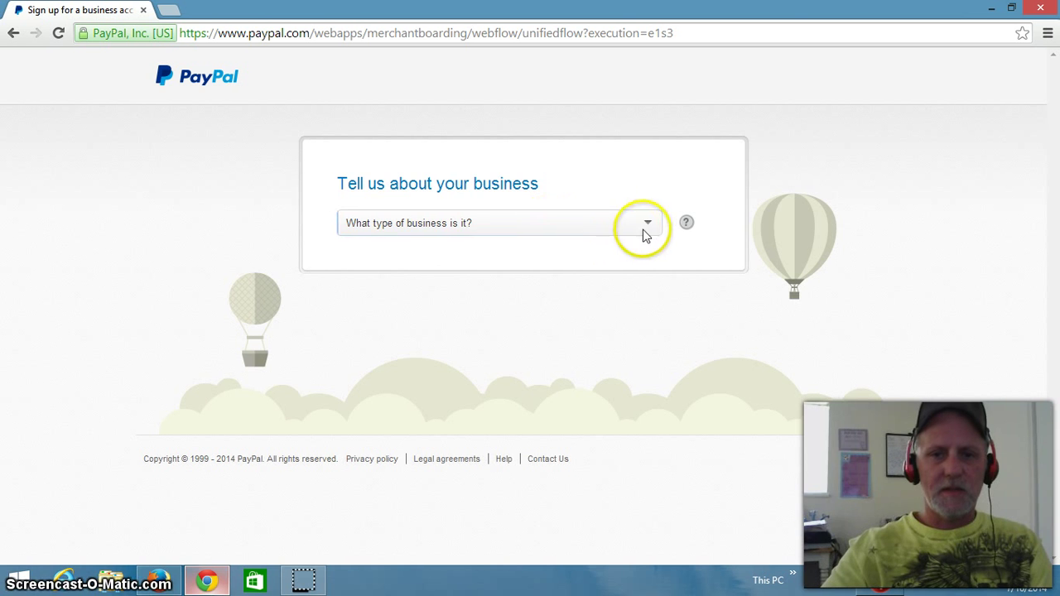
Step: Set the business type to Individual/Sole Proprietorship, category Services - other, subcategory eCommerce services
{"action": "left_click", "coordinate": [649, 225]}
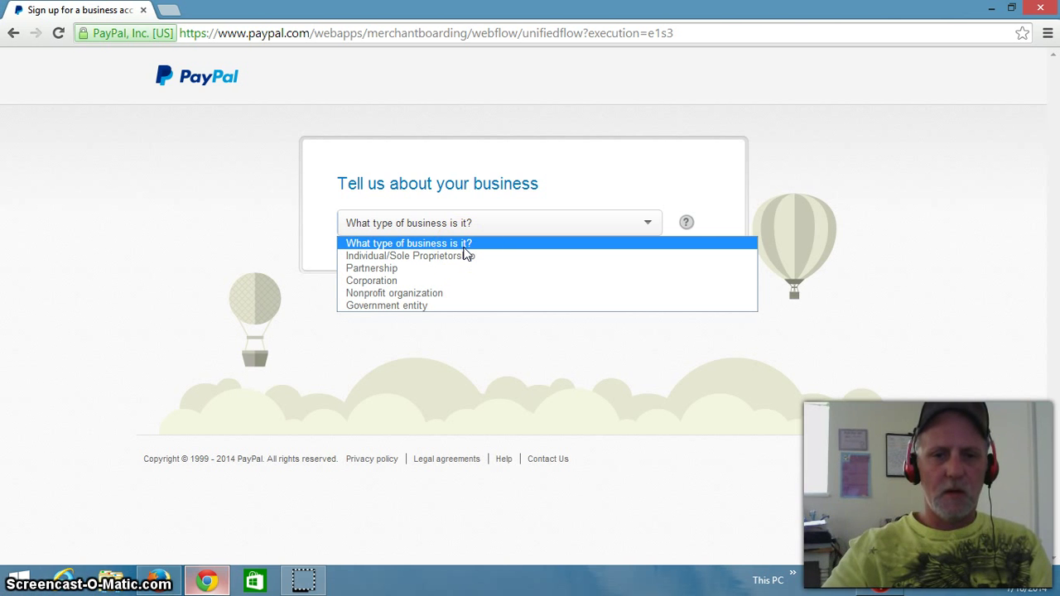
{"action": "left_click", "coordinate": [446, 257]}
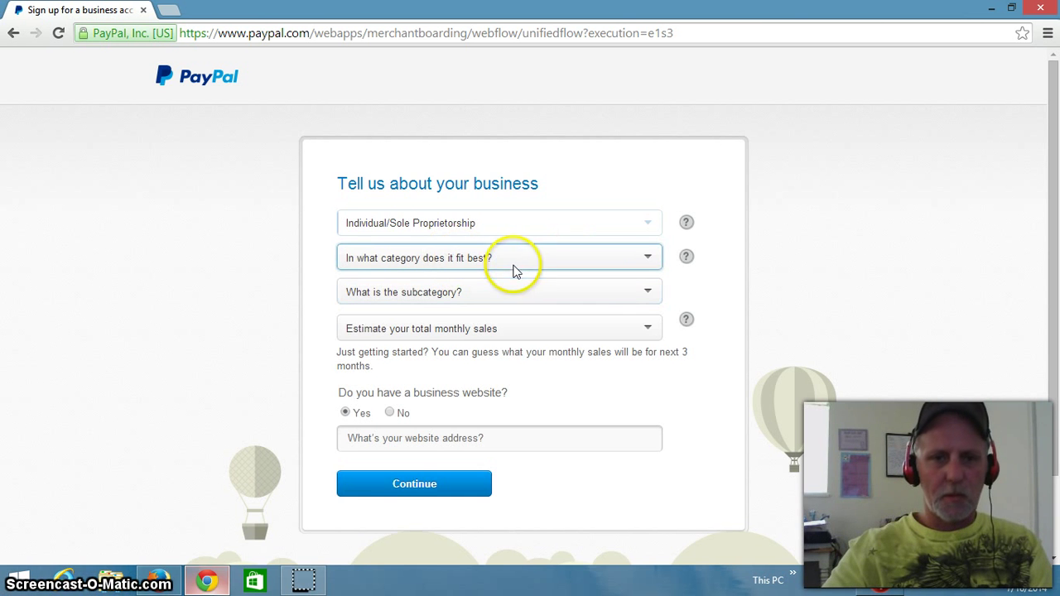
{"action": "left_click", "coordinate": [647, 256]}
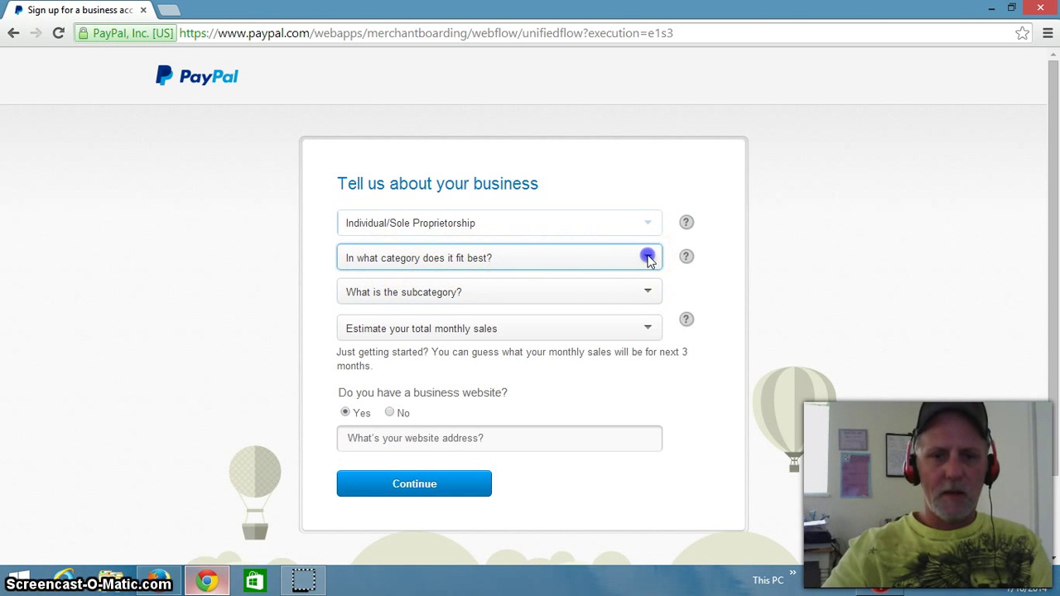
{"action": "left_click_drag", "start_coordinate": [752, 332], "coordinate": [750, 456]}
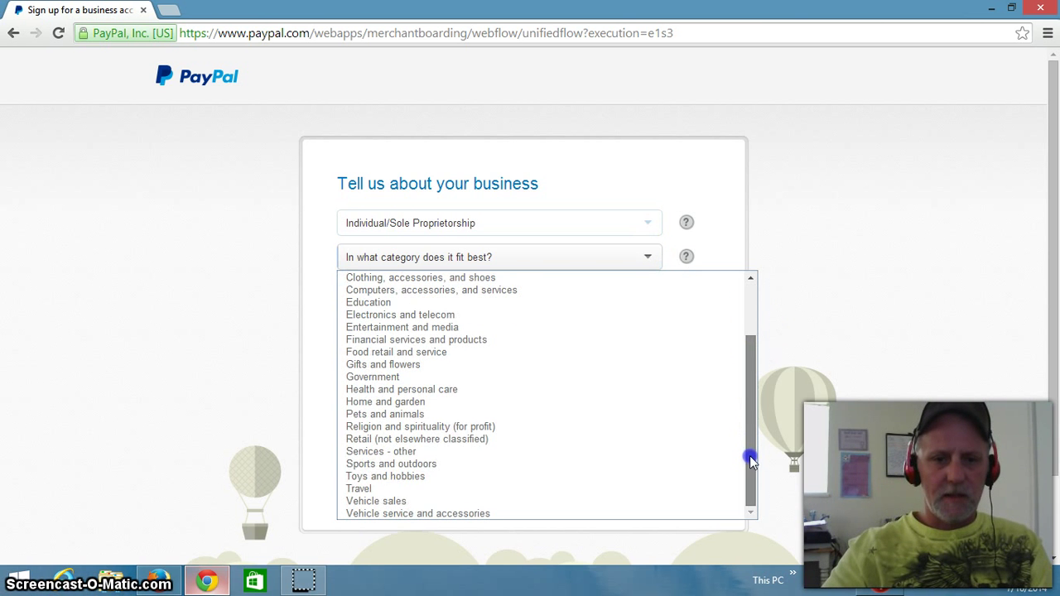
{"action": "left_click", "coordinate": [376, 453]}
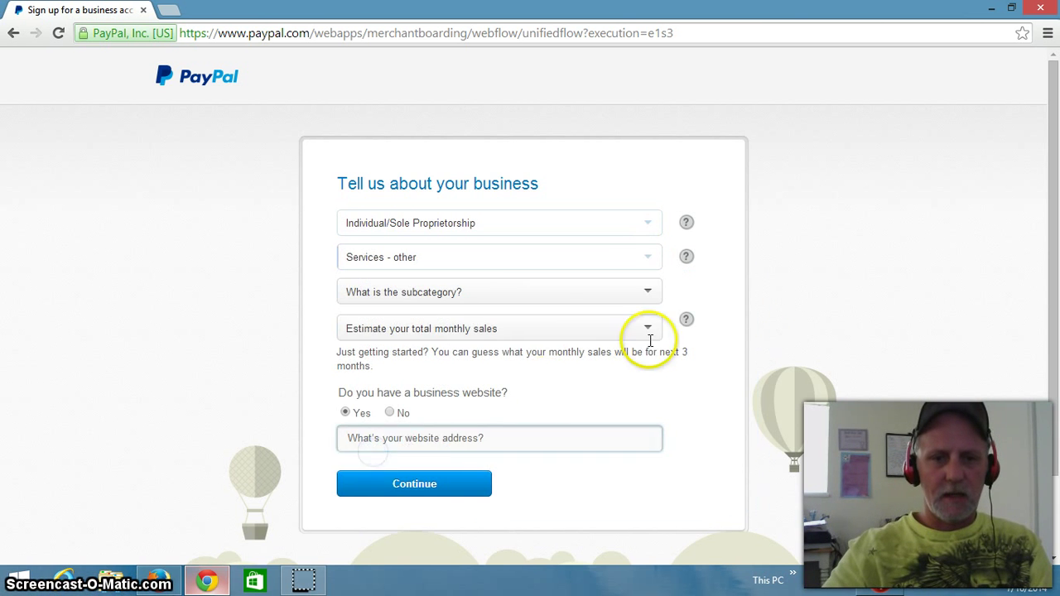
{"action": "left_click", "coordinate": [652, 292]}
{"action": "left_click_drag", "start_coordinate": [755, 445], "coordinate": [751, 530]}
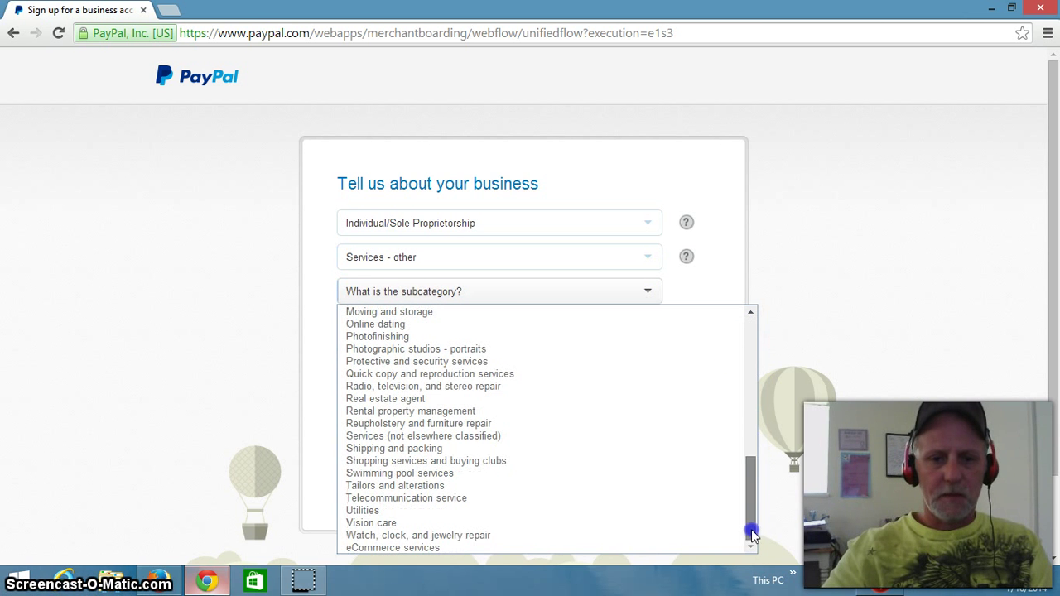
{"action": "left_click", "coordinate": [416, 552]}
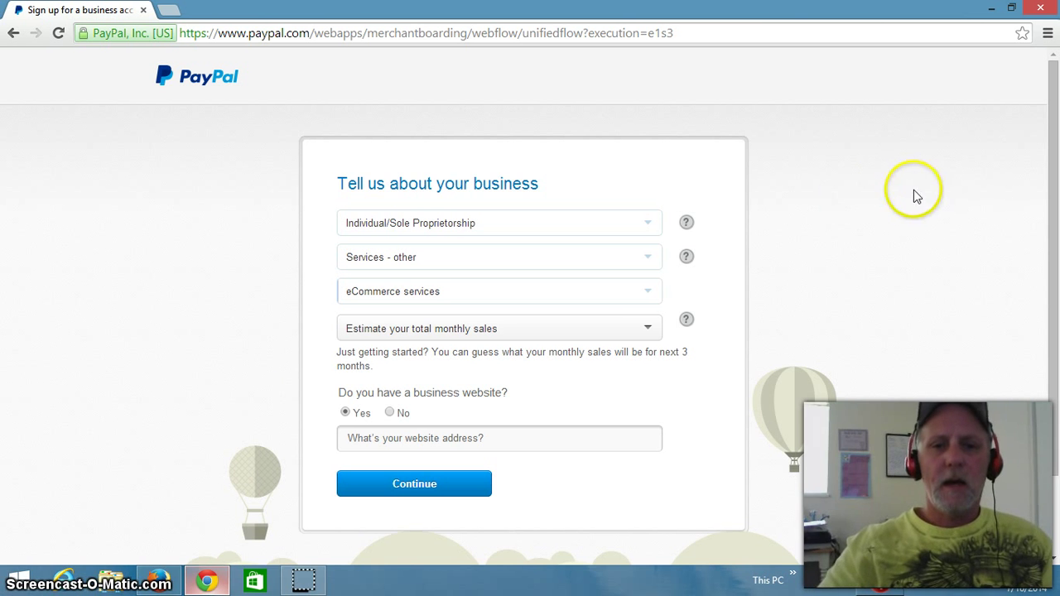
Step: Choose monthly sales of Up to USD $4,999, answer No for website, and continue
{"action": "left_click", "coordinate": [648, 330]}
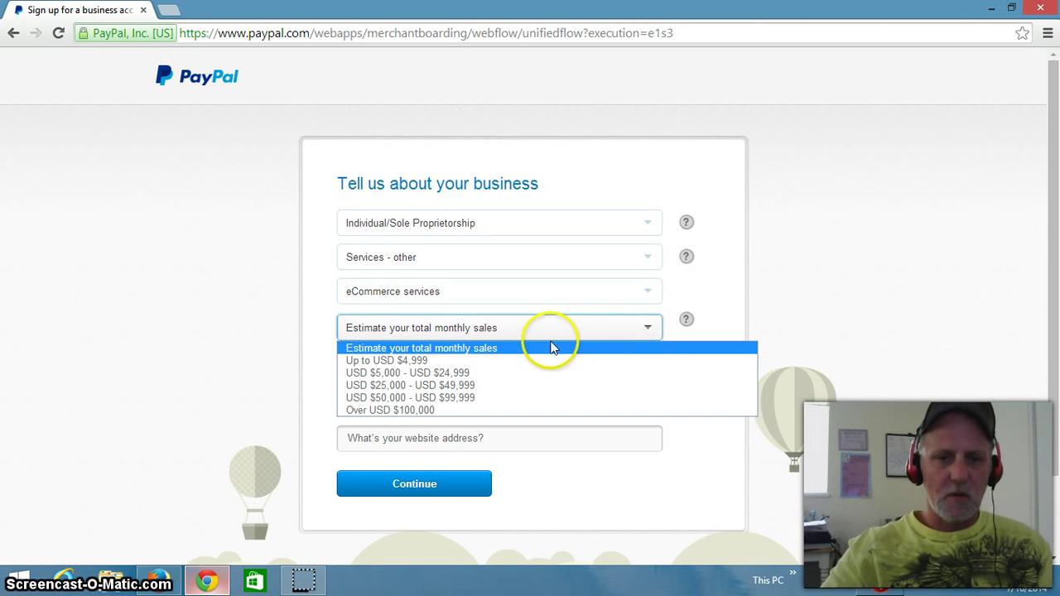
{"action": "left_click", "coordinate": [398, 361]}
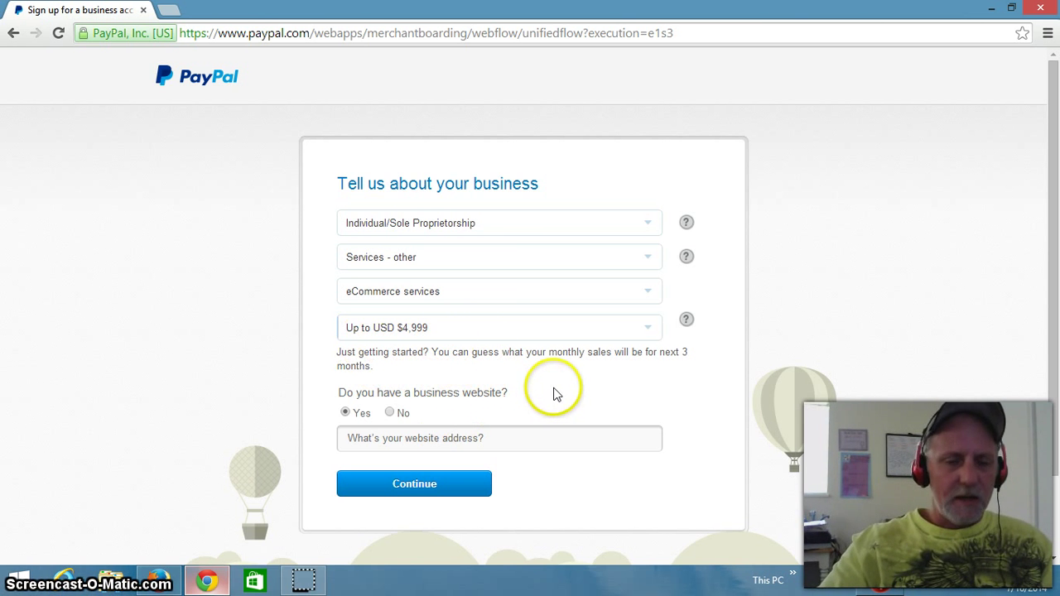
{"action": "left_click", "coordinate": [389, 412]}
{"action": "left_click", "coordinate": [399, 458]}
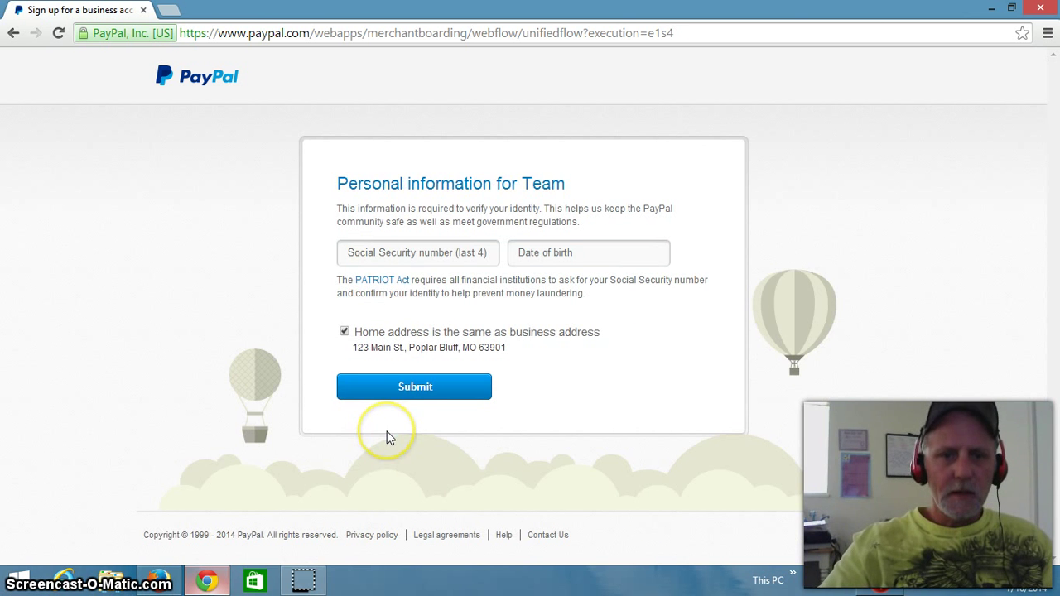
Step: Enter the last four SSN digits and date of birth, keeping home address as business address, and submit
{"action": "left_click", "coordinate": [389, 252]}
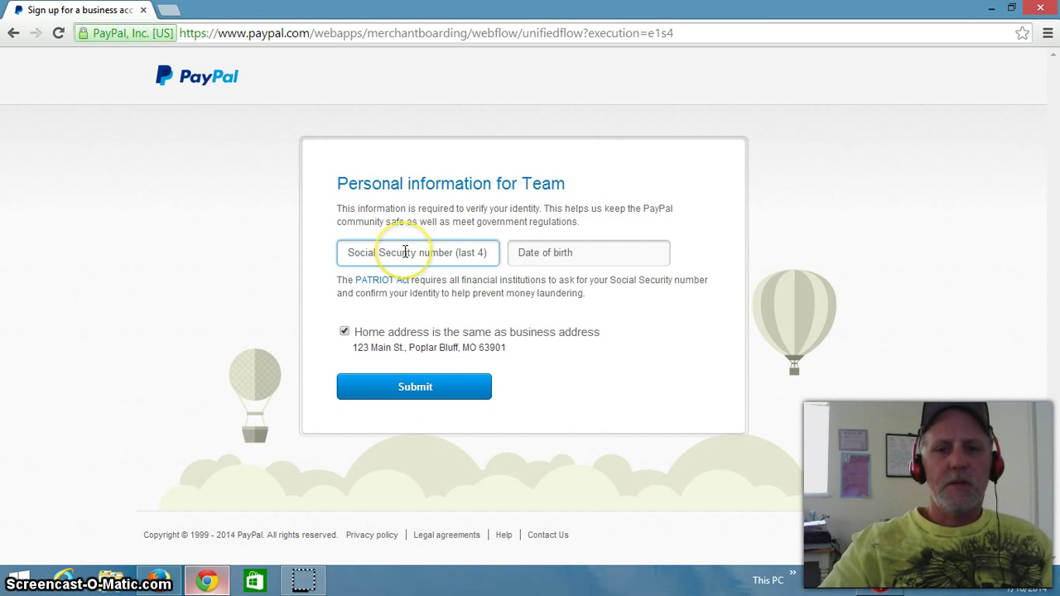
{"action": "type", "text": "xxxx"}
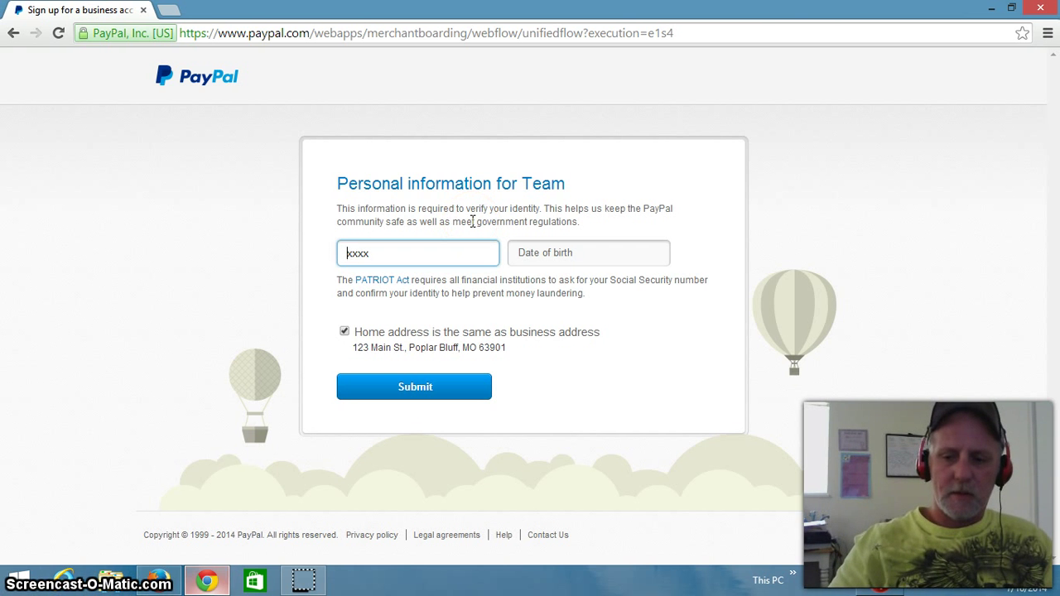
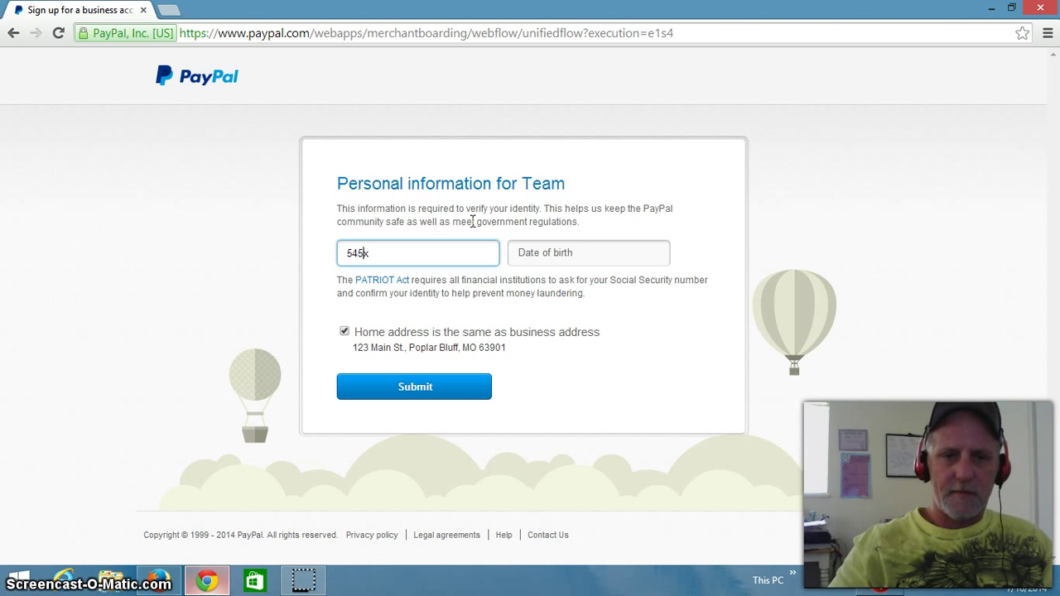
{"action": "left_click", "coordinate": [548, 250]}
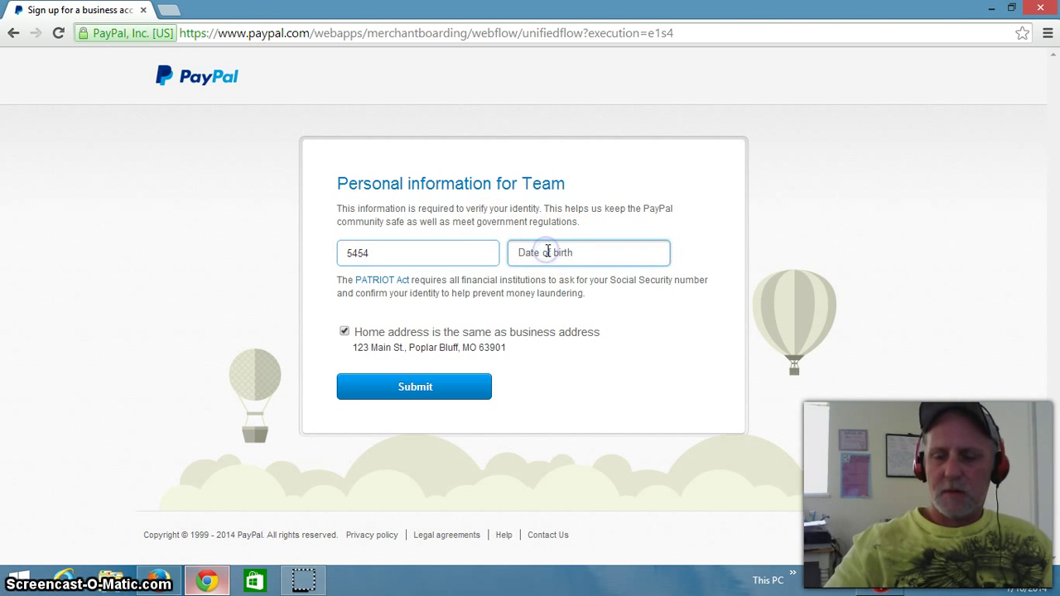
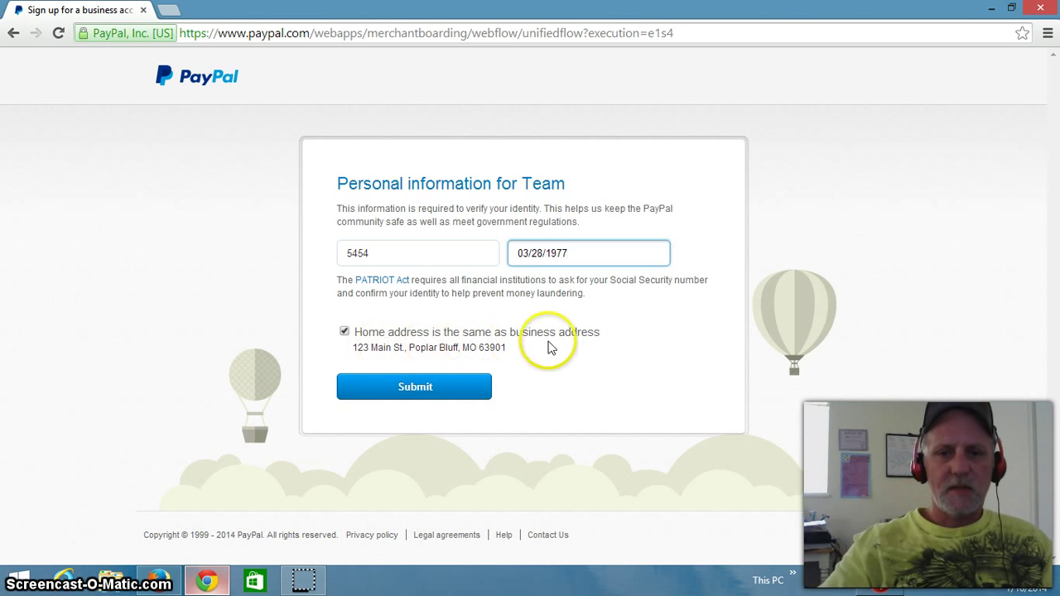
{"action": "left_click", "coordinate": [405, 397]}
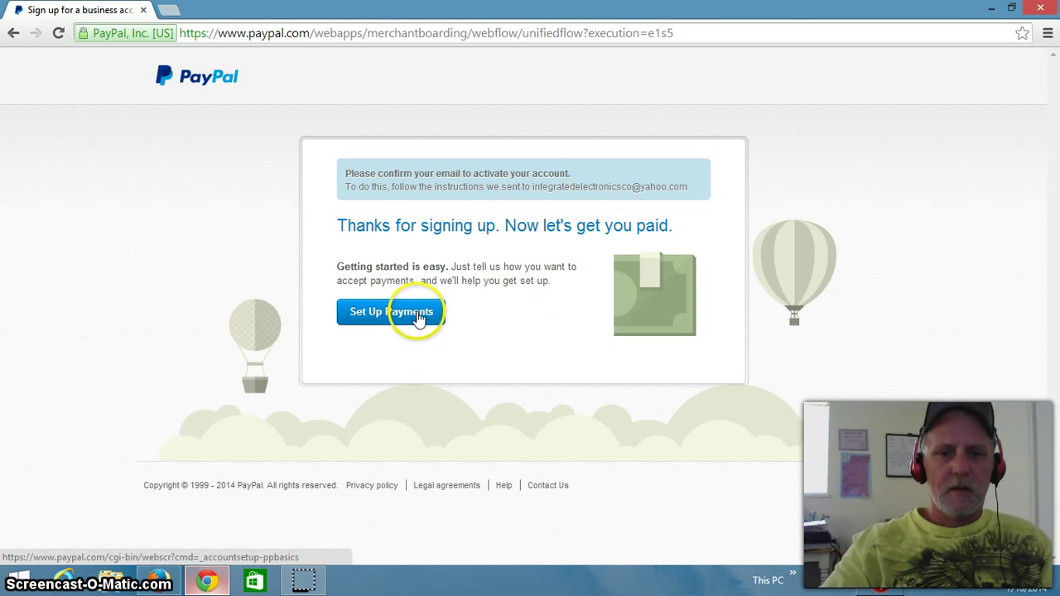
Step: Choose Set Up Payments on the Thanks for signing up page
{"action": "left_click", "coordinate": [413, 318]}
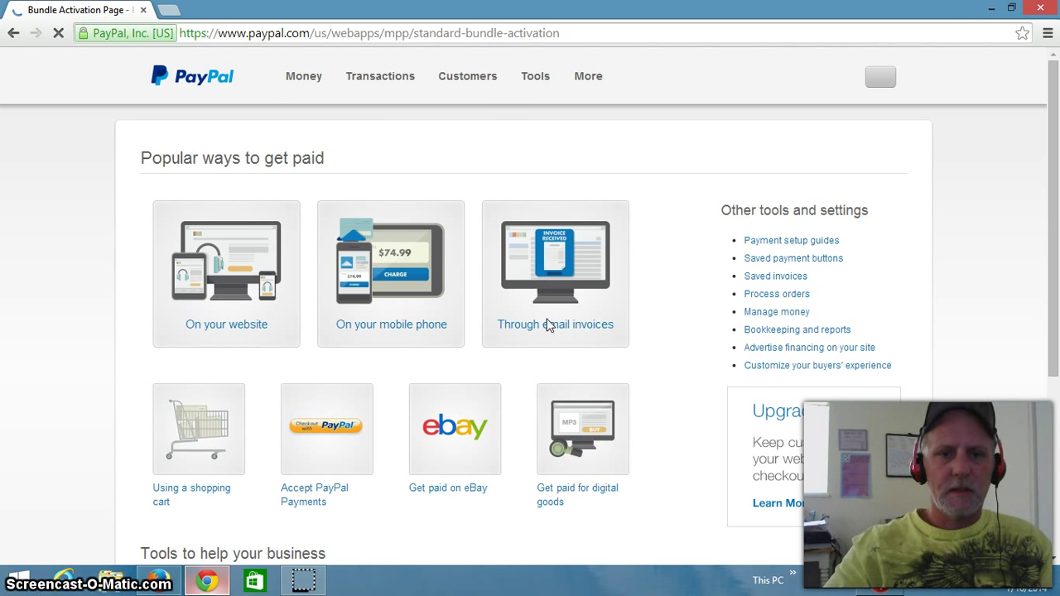
Step: Log out of the new business account from the profile menu
{"action": "mouse_move", "coordinate": [547, 325]}
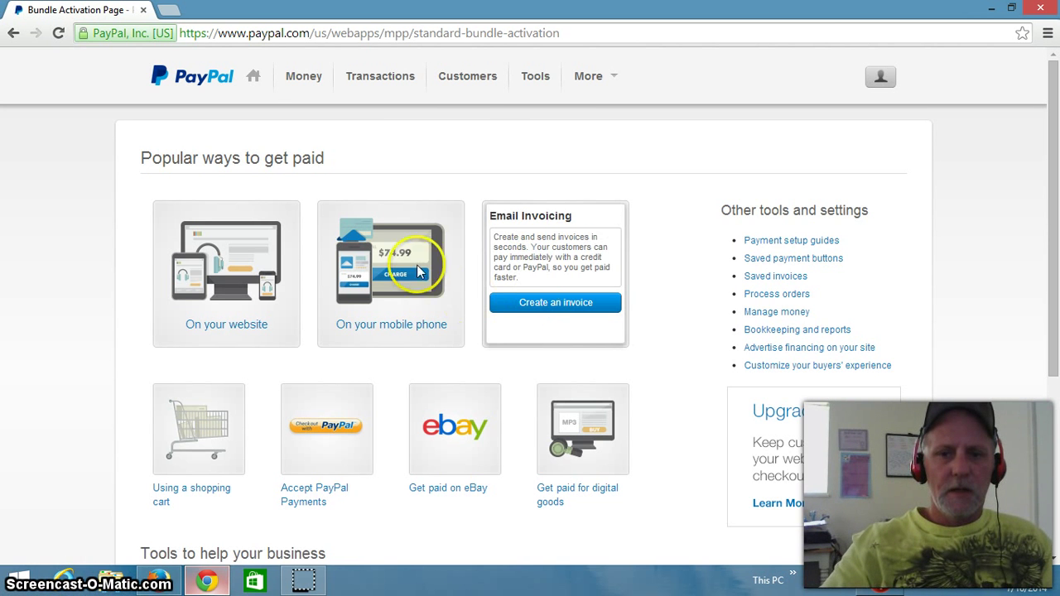
{"action": "left_click", "coordinate": [590, 76]}
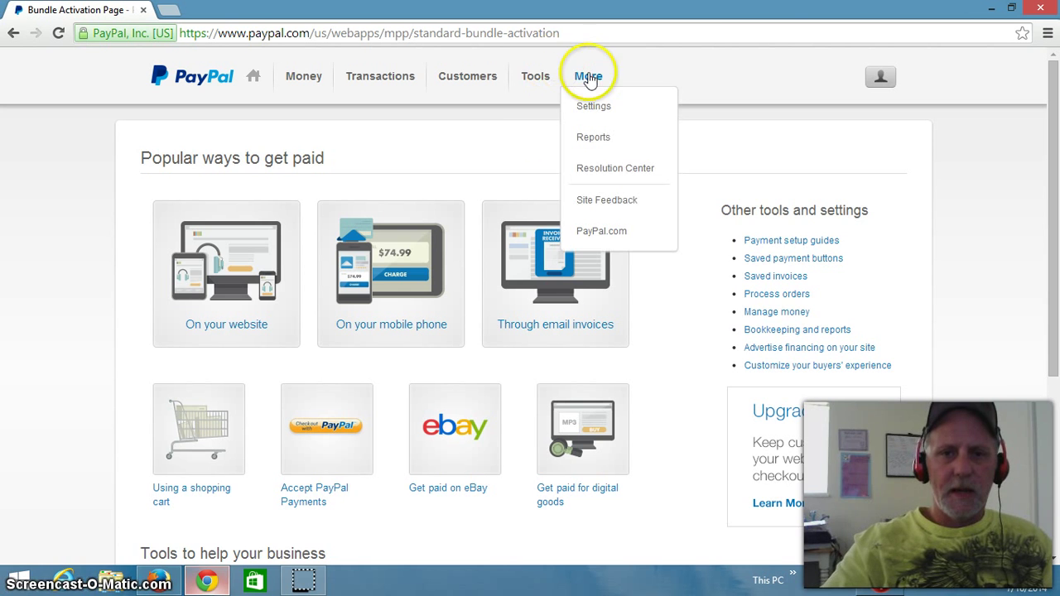
{"action": "left_click", "coordinate": [786, 154]}
{"action": "left_click", "coordinate": [880, 80]}
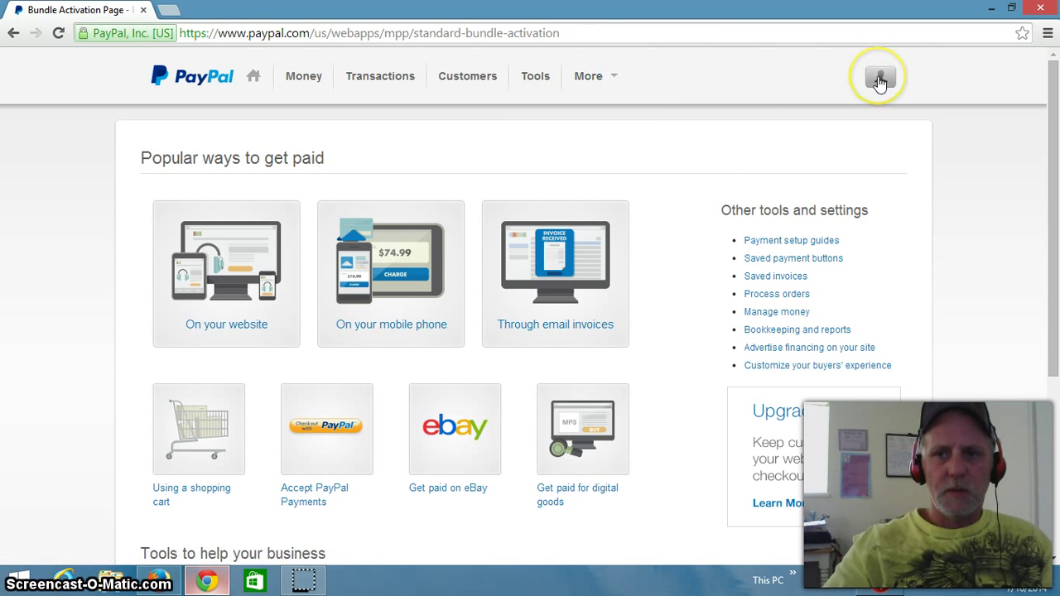
{"action": "left_click", "coordinate": [795, 263]}
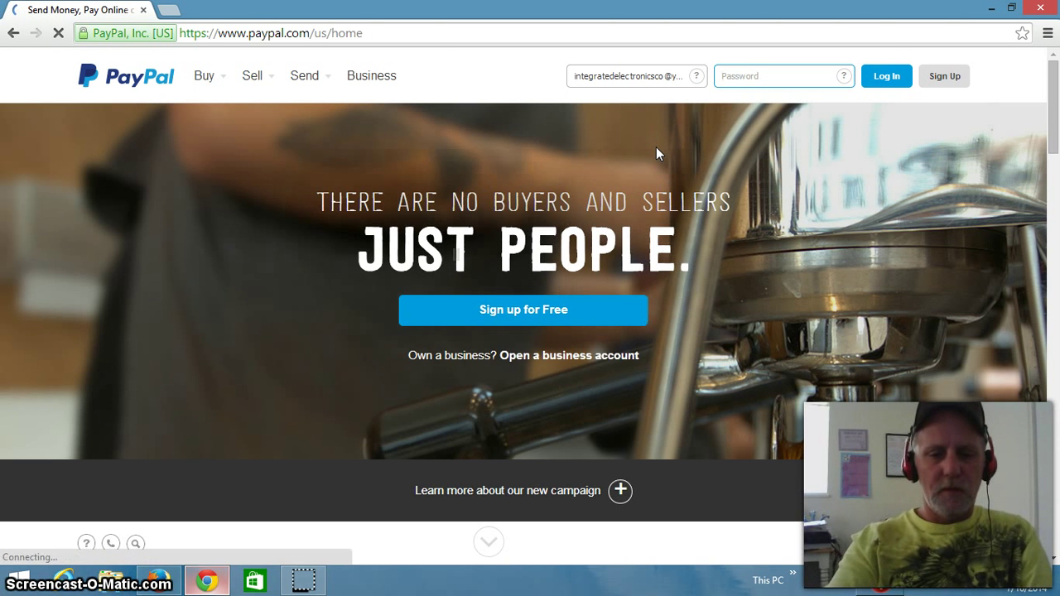
Step: Log back in with the account password and decline Chrome's offer to save it
{"action": "type", "text": "••••"}
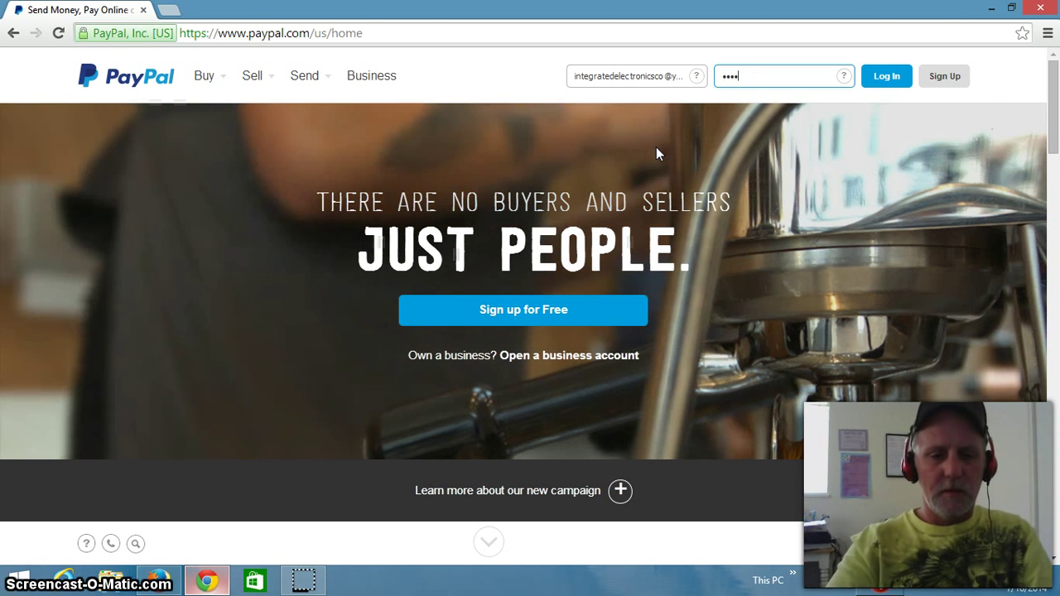
{"action": "type", "text": "••••••"}
{"action": "key", "text": "Return"}
{"action": "left_click", "coordinate": [620, 183]}
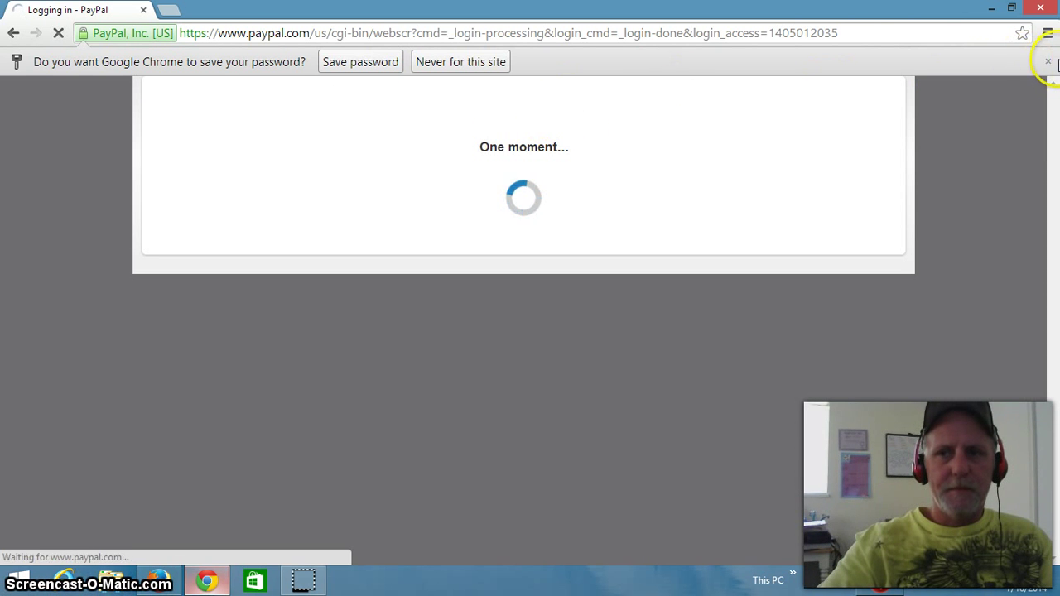
{"action": "left_click", "coordinate": [1048, 62]}
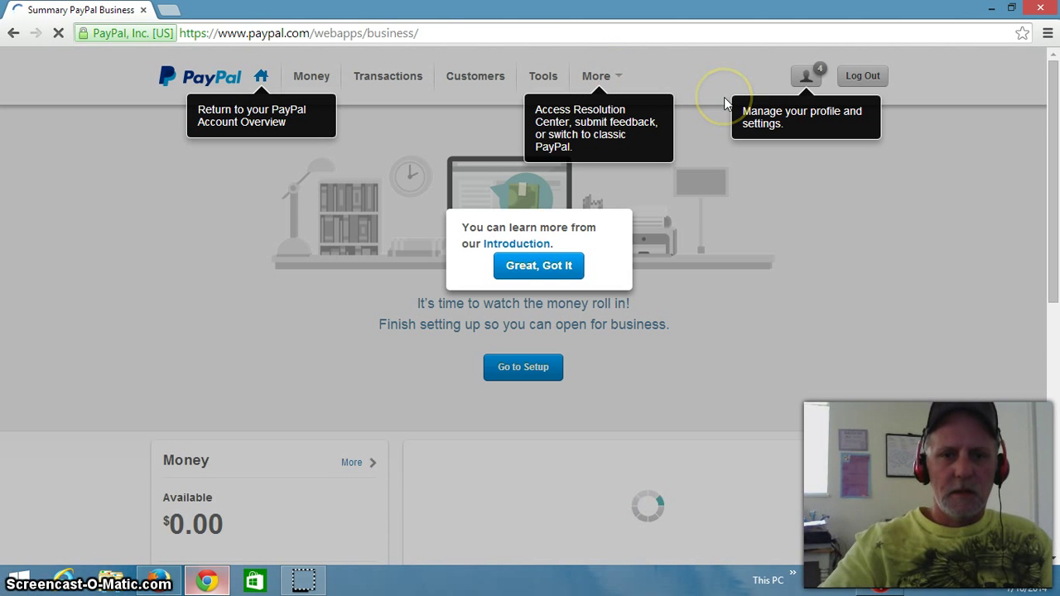
Step: Dismiss the introductory tips and open the full Business Profile settings page
{"action": "left_click", "coordinate": [513, 267]}
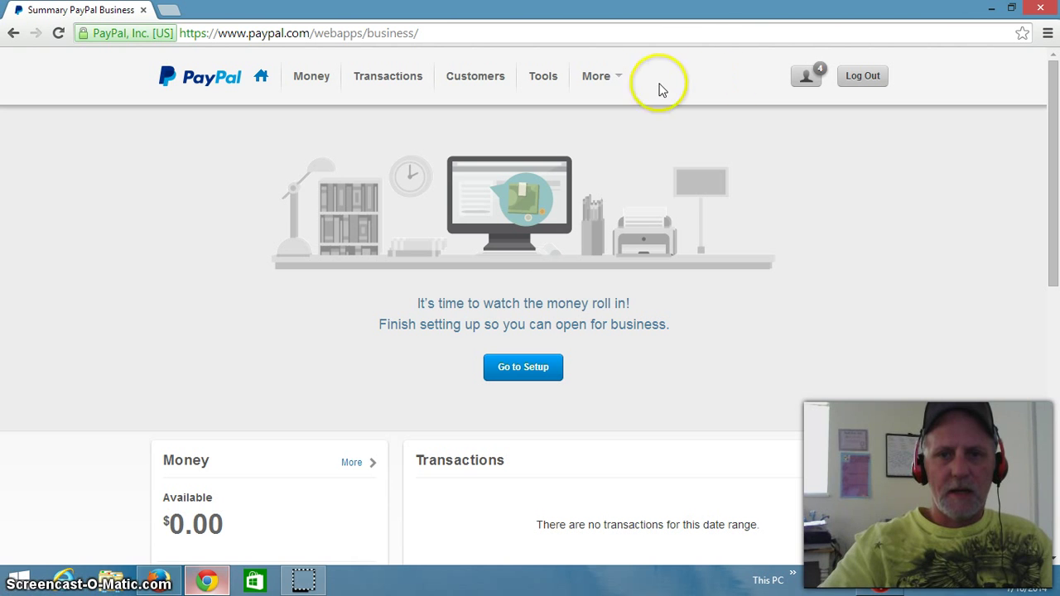
{"action": "mouse_move", "coordinate": [617, 83]}
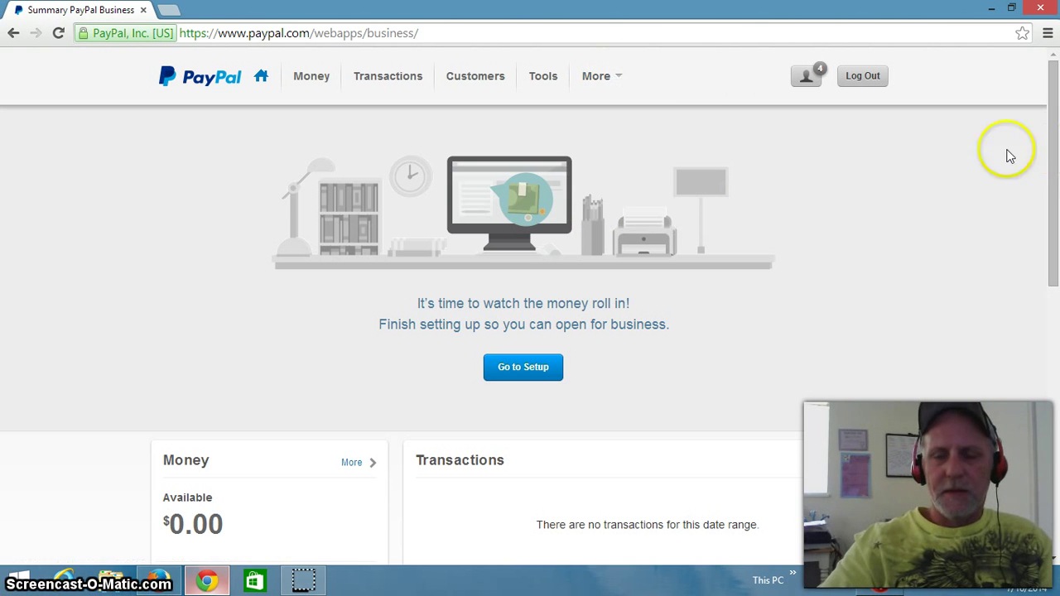
{"action": "left_click", "coordinate": [804, 81]}
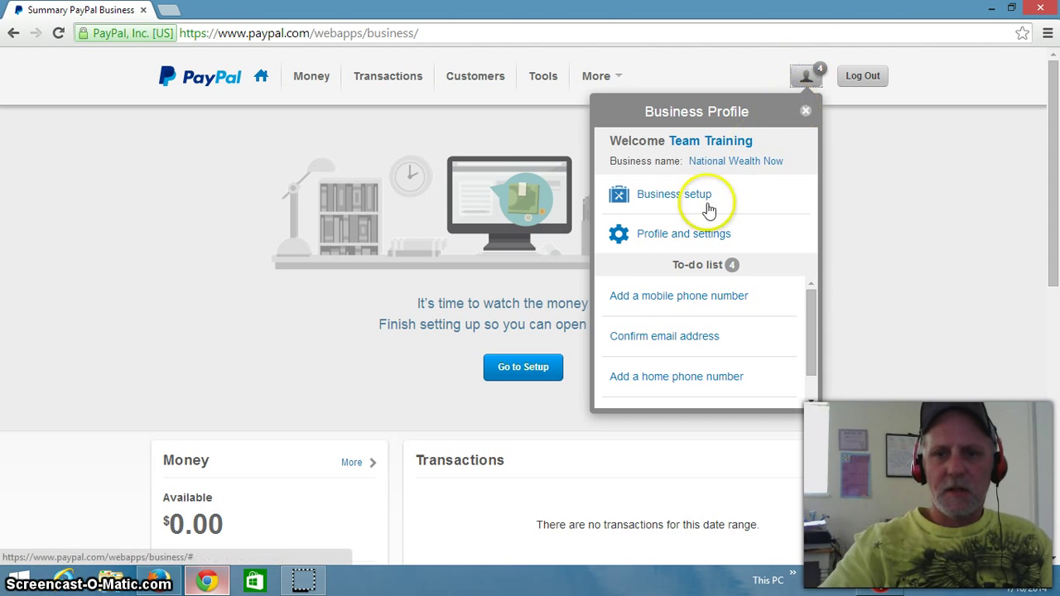
{"action": "left_click", "coordinate": [648, 234]}
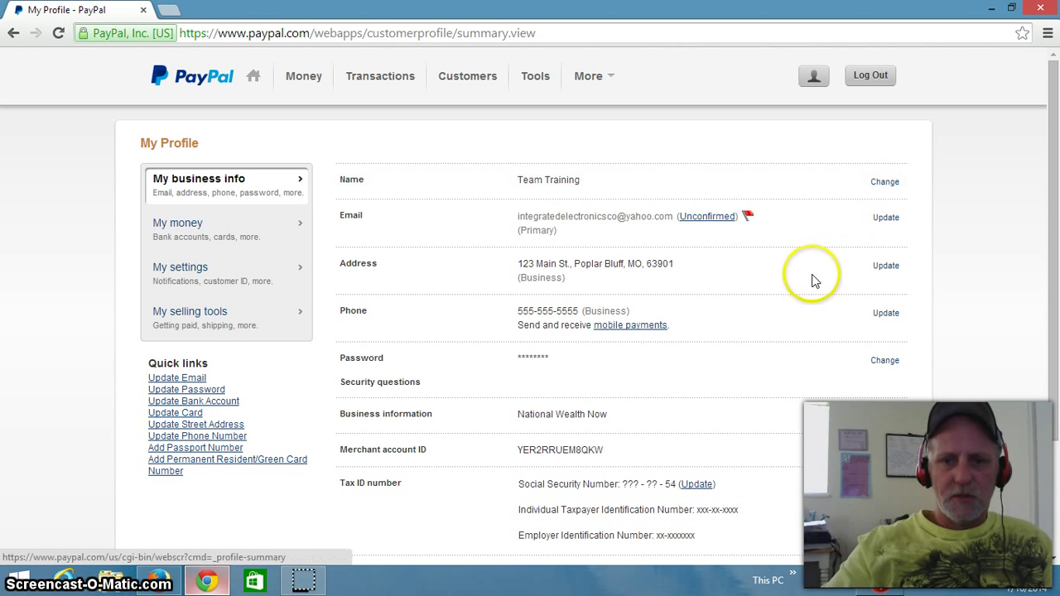
Step: Scroll through My Profile to review the name, email, business address, phone, merchant ID and tax details
{"action": "scroll", "coordinate": [812, 279], "scroll_direction": "down", "scroll_amount": 1}
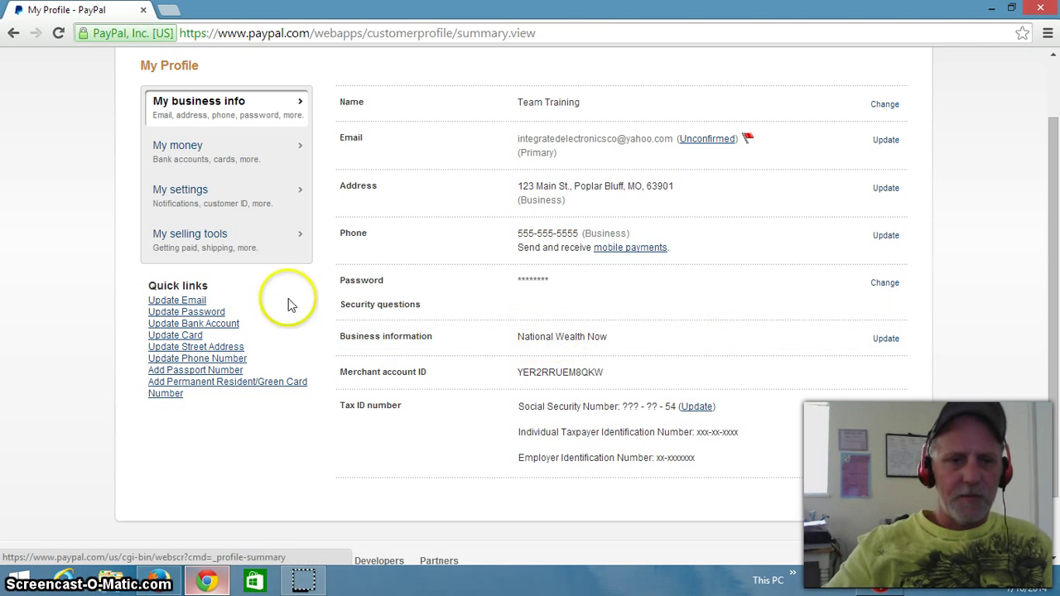
Step: Show My settings, listing account type Business, checkout, notification, language and time zone options
{"action": "left_click", "coordinate": [179, 191]}
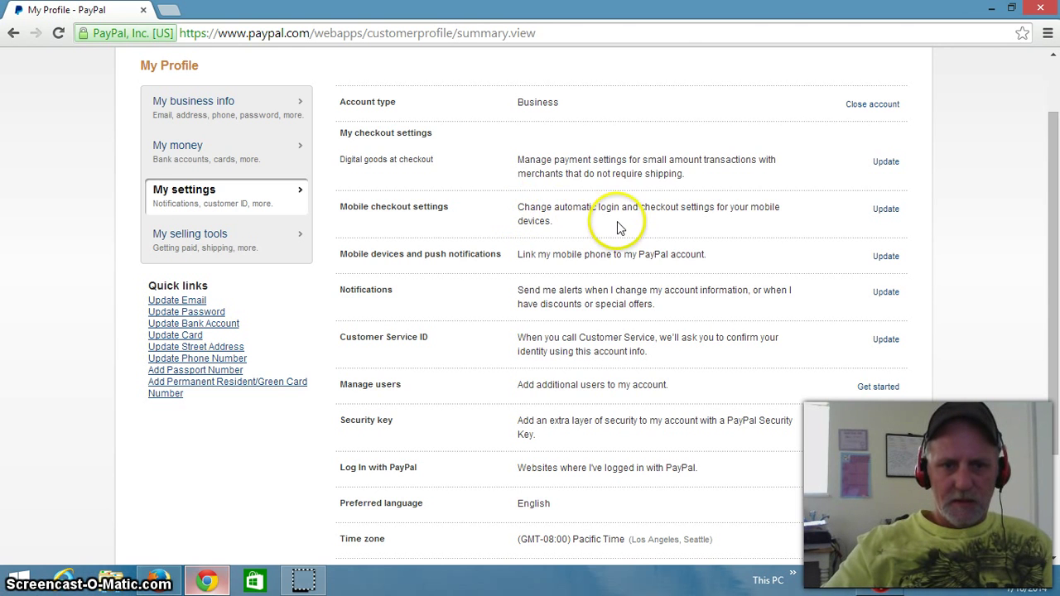
{"action": "scroll", "coordinate": [618, 221], "scroll_direction": "down", "scroll_amount": 2}
{"action": "scroll", "coordinate": [620, 229], "scroll_direction": "up", "scroll_amount": 1}
{"action": "scroll", "coordinate": [620, 230], "scroll_direction": "up", "scroll_amount": 2}
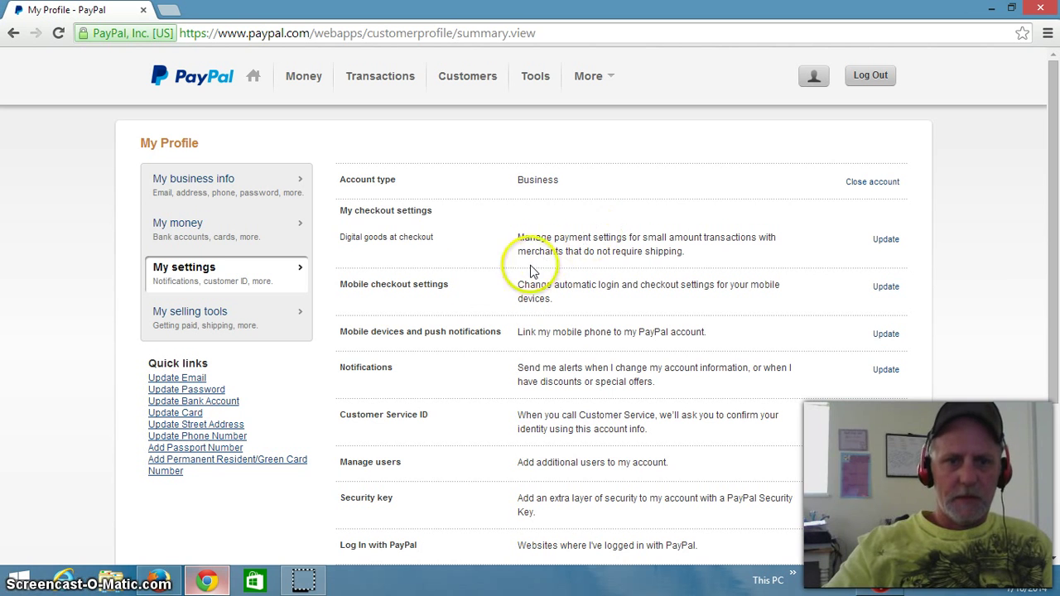
Step: Display My money with bank accounts, debit and credit cards, and the $0.00 USD balance
{"action": "left_click", "coordinate": [166, 224]}
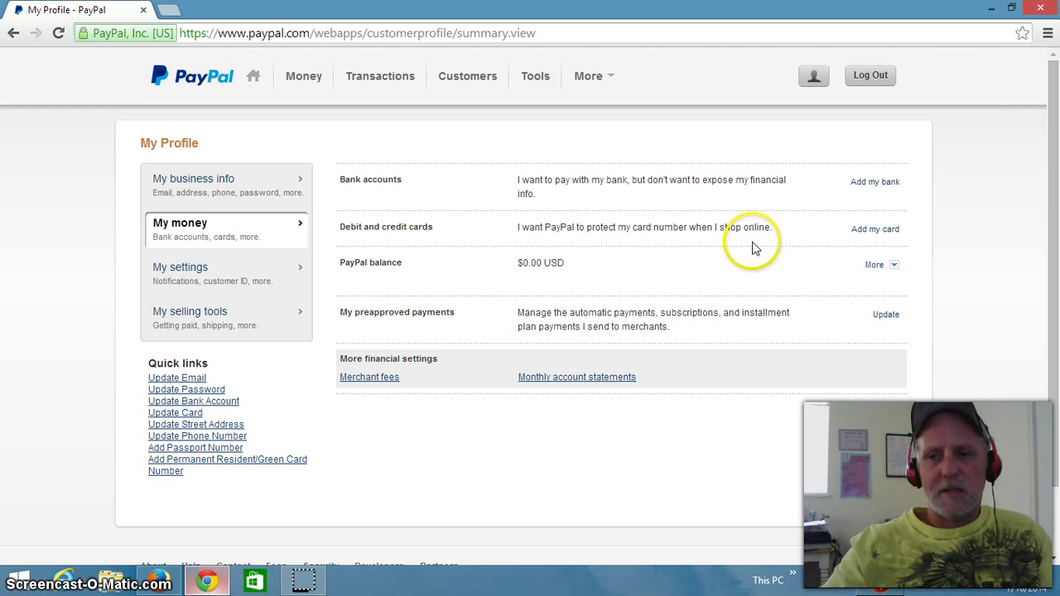
{"action": "mouse_move", "coordinate": [1054, 187]}
{"action": "left_mouse_down"}
{"action": "mouse_move", "coordinate": [1055, 217]}
{"action": "mouse_move", "coordinate": [1055, 188]}
{"action": "left_mouse_up"}
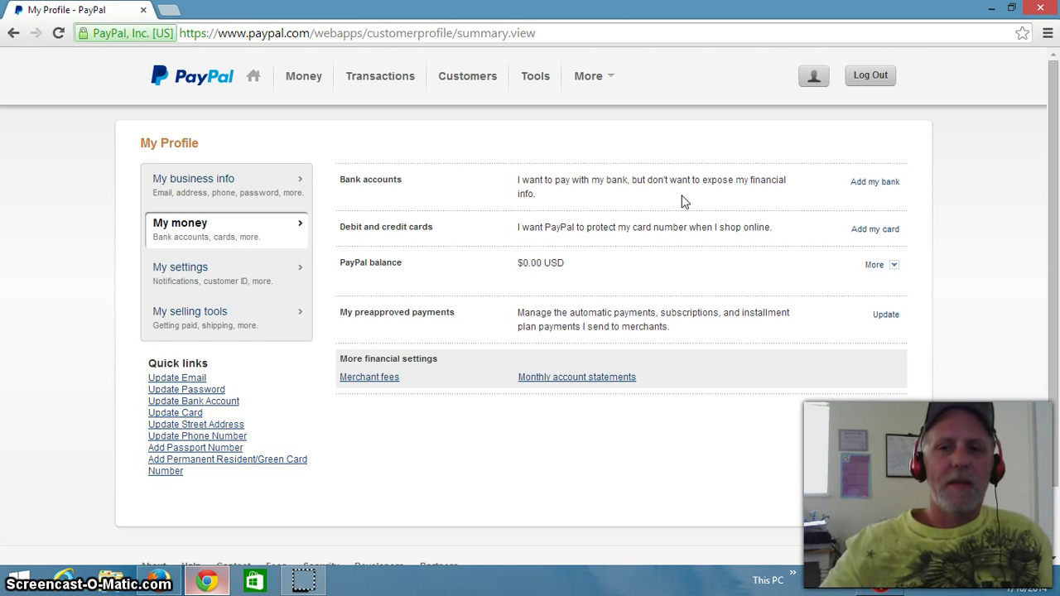
Step: Begin adding a bank not in the list, keeping Checking as the account type
{"action": "left_click", "coordinate": [858, 184]}
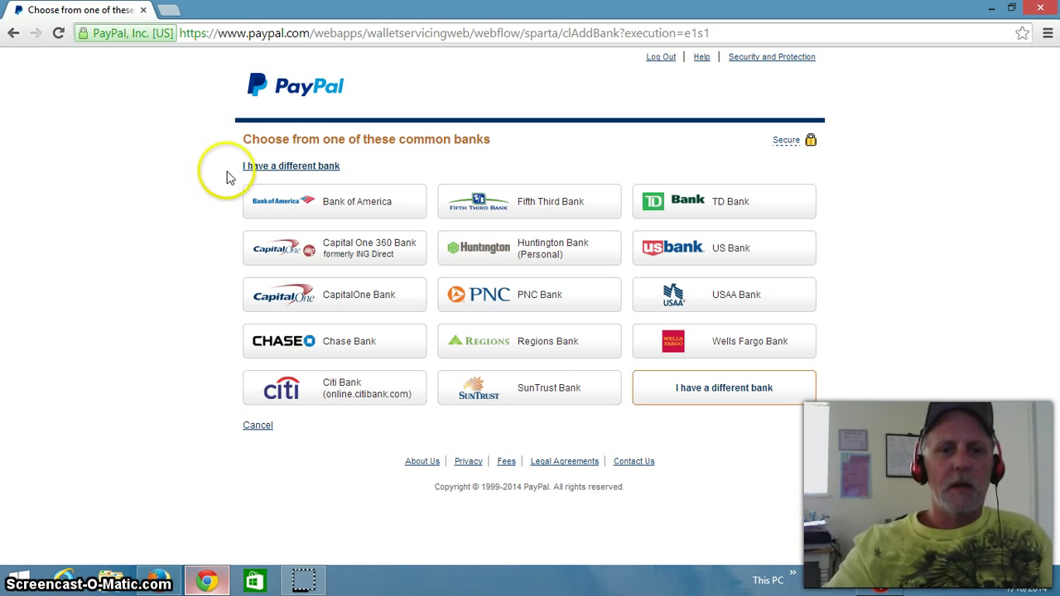
{"action": "left_click", "coordinate": [251, 170]}
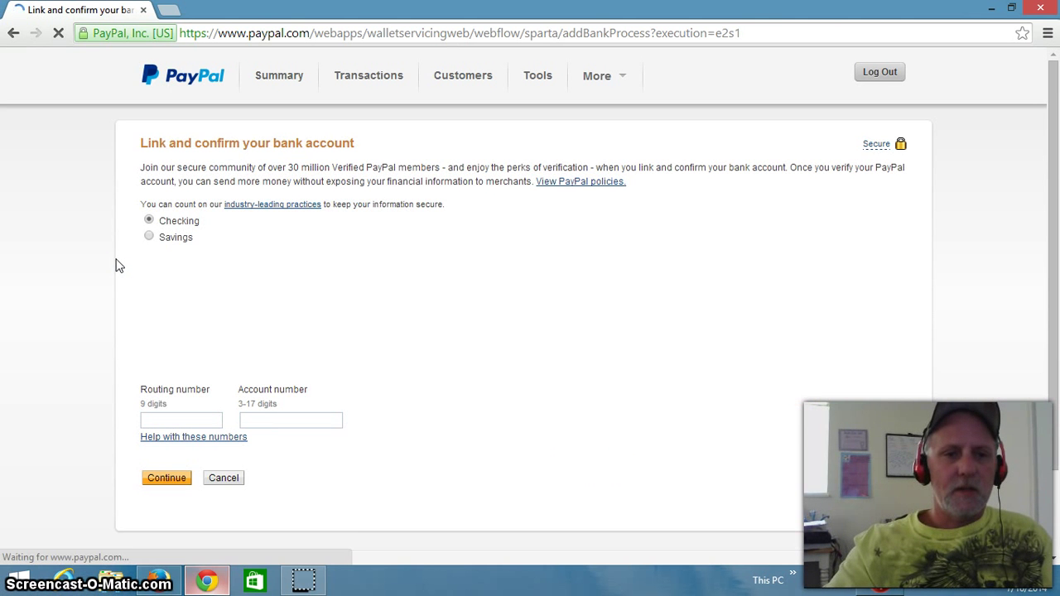
{"action": "left_click", "coordinate": [148, 220]}
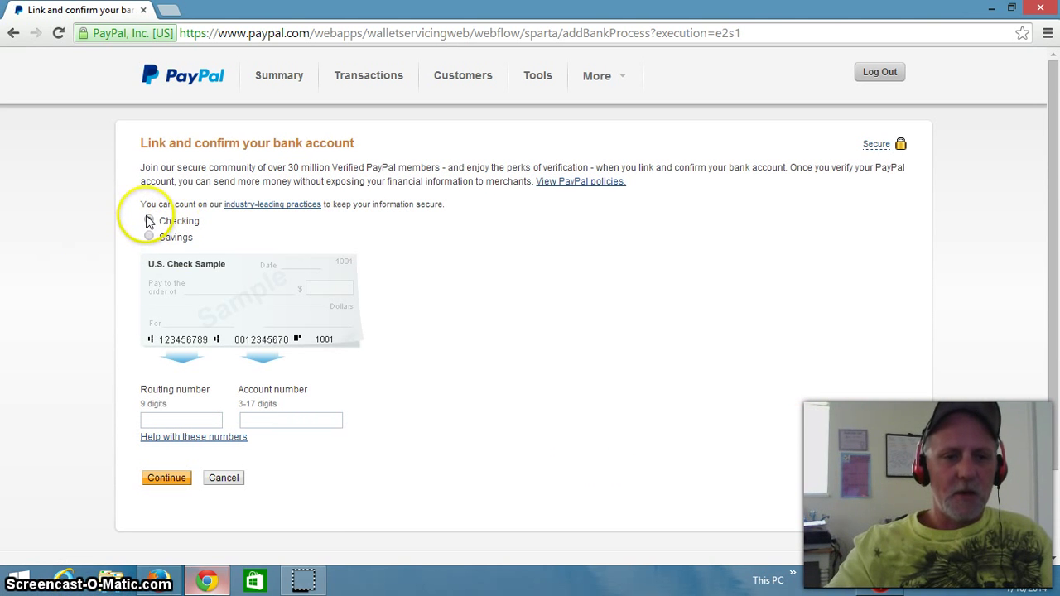
{"action": "left_click", "coordinate": [158, 421]}
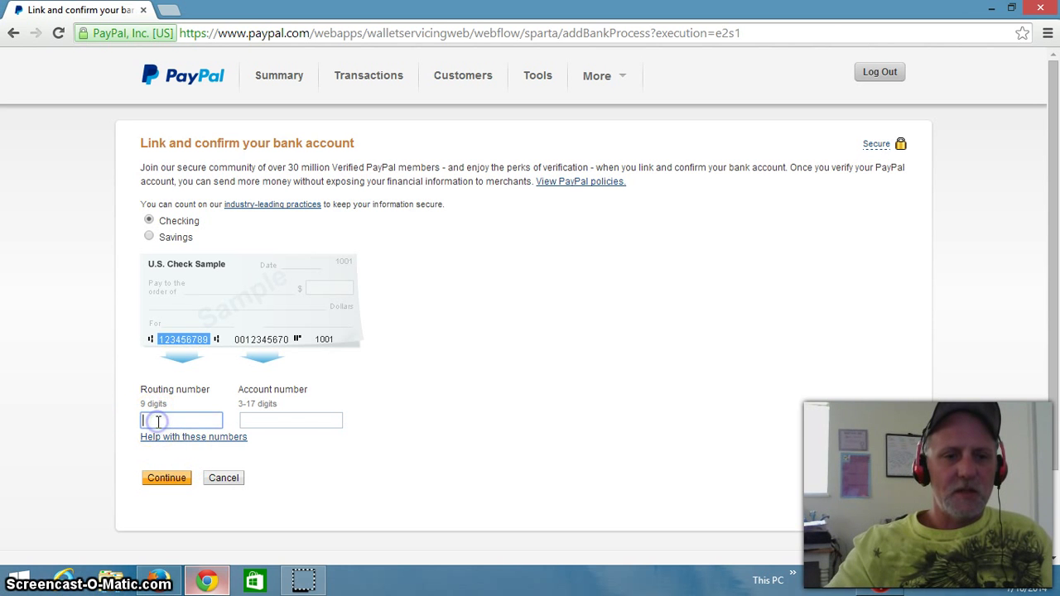
{"action": "left_click", "coordinate": [280, 422]}
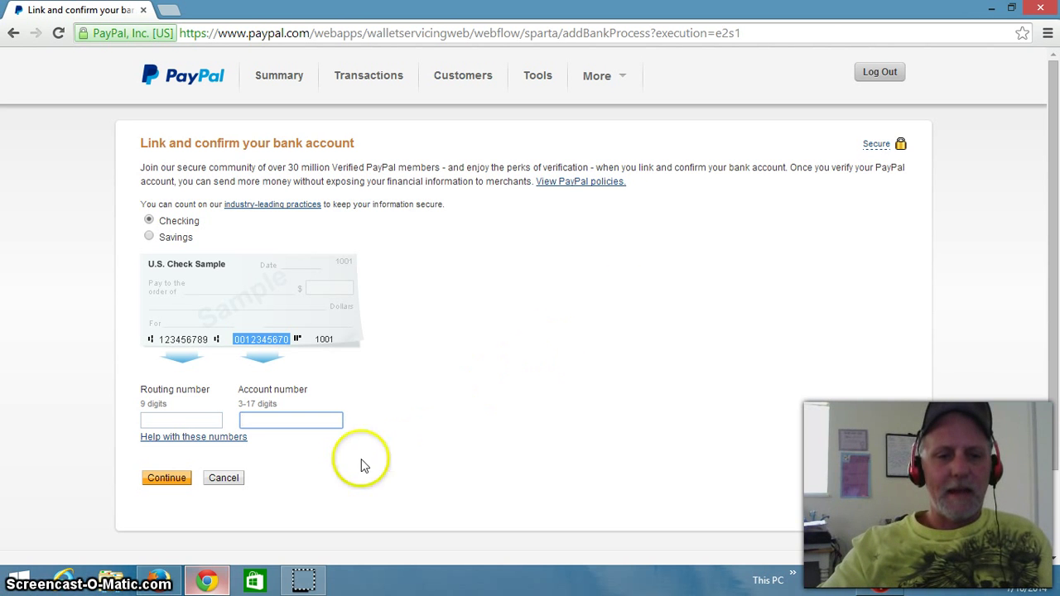
{"action": "left_click", "coordinate": [164, 484]}
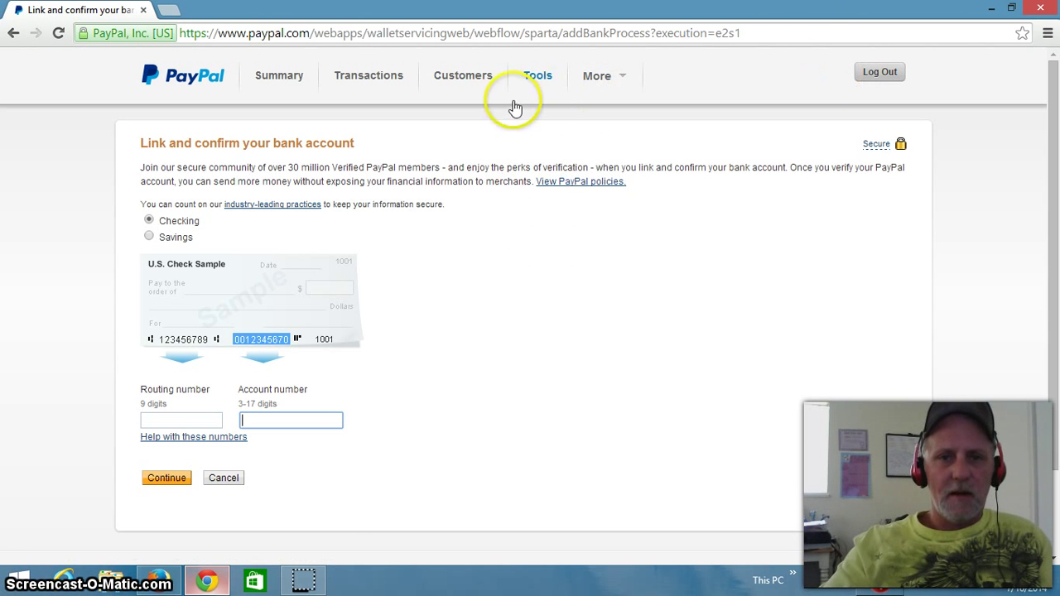
Step: Switch the account to the classic PayPal site and dismiss the feedback survey
{"action": "mouse_move", "coordinate": [602, 90]}
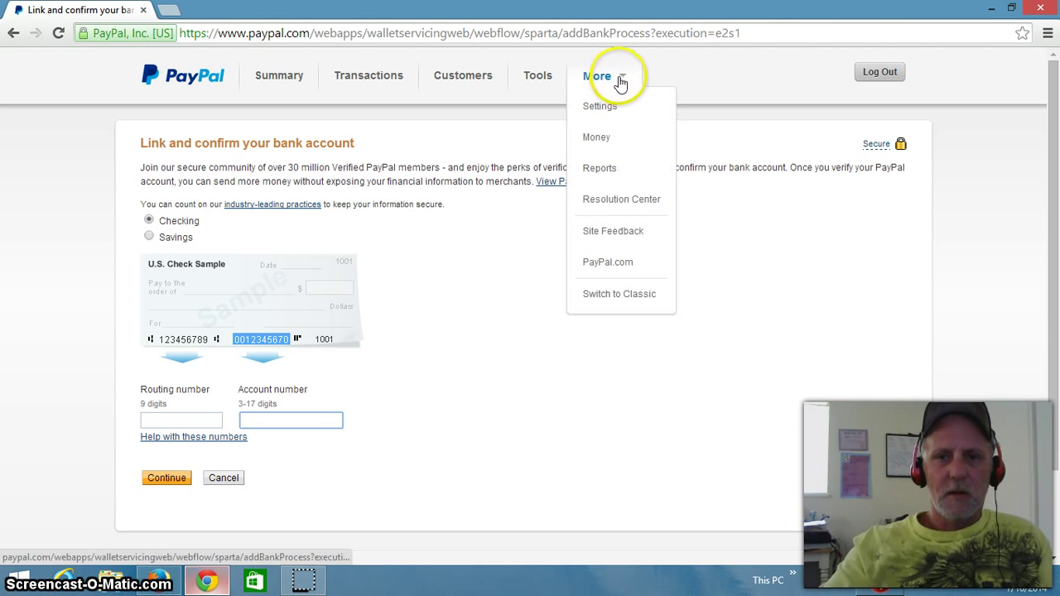
{"action": "left_click", "coordinate": [600, 296]}
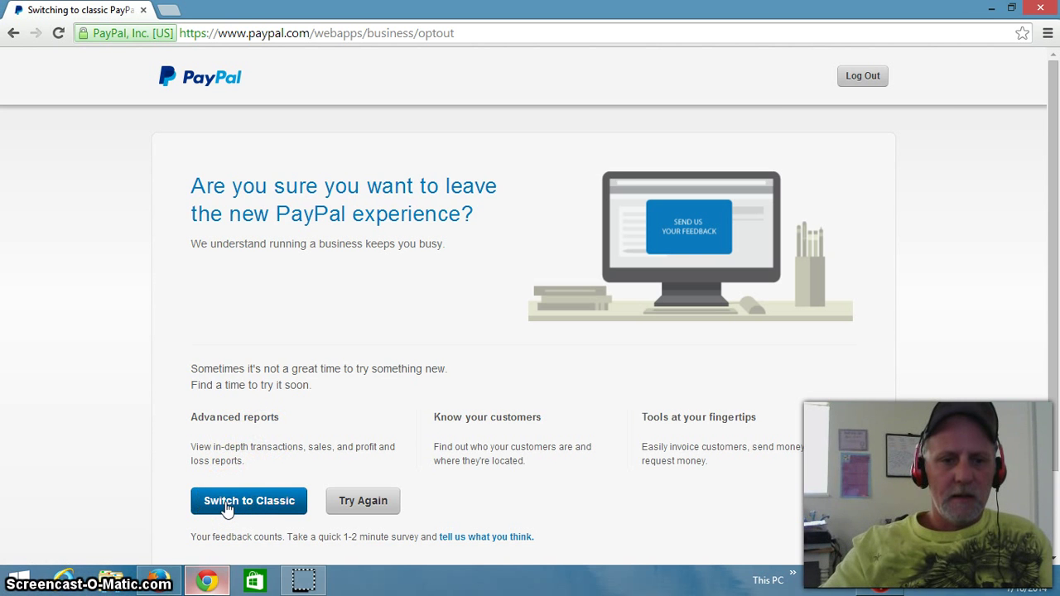
{"action": "left_click", "coordinate": [226, 507]}
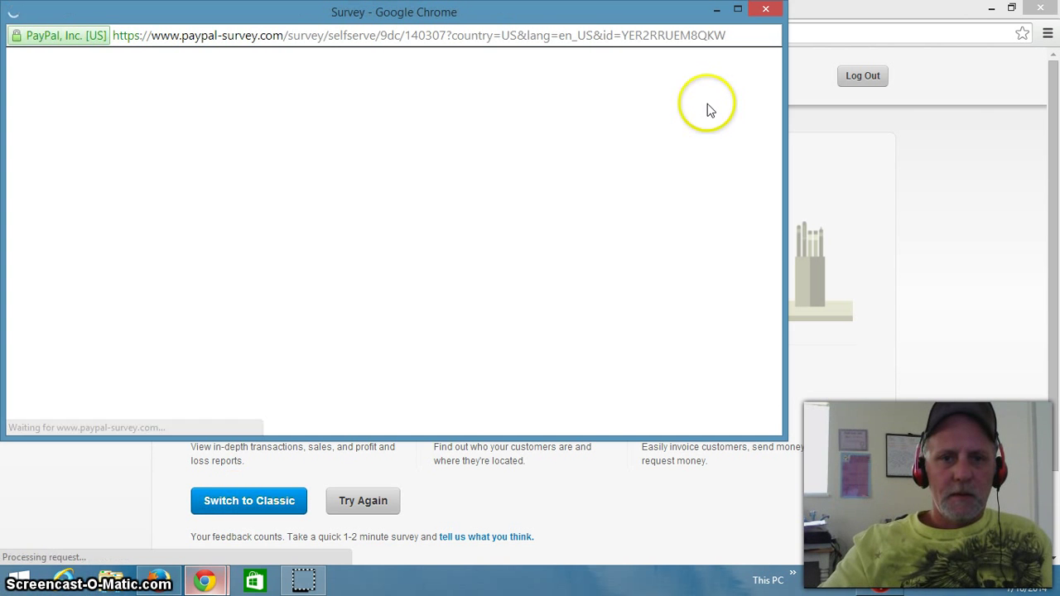
{"action": "left_click", "coordinate": [766, 11]}
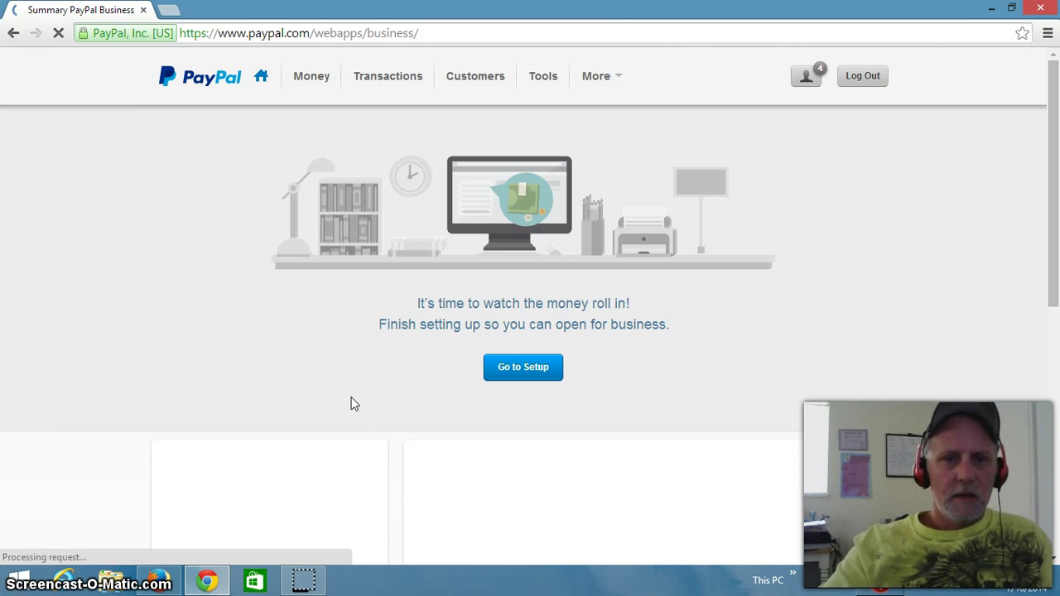
Step: Log out of the PayPal business account from the More menu
{"action": "scroll", "coordinate": [351, 403], "scroll_direction": "down", "scroll_amount": 5}
{"action": "left_click", "coordinate": [335, 226]}
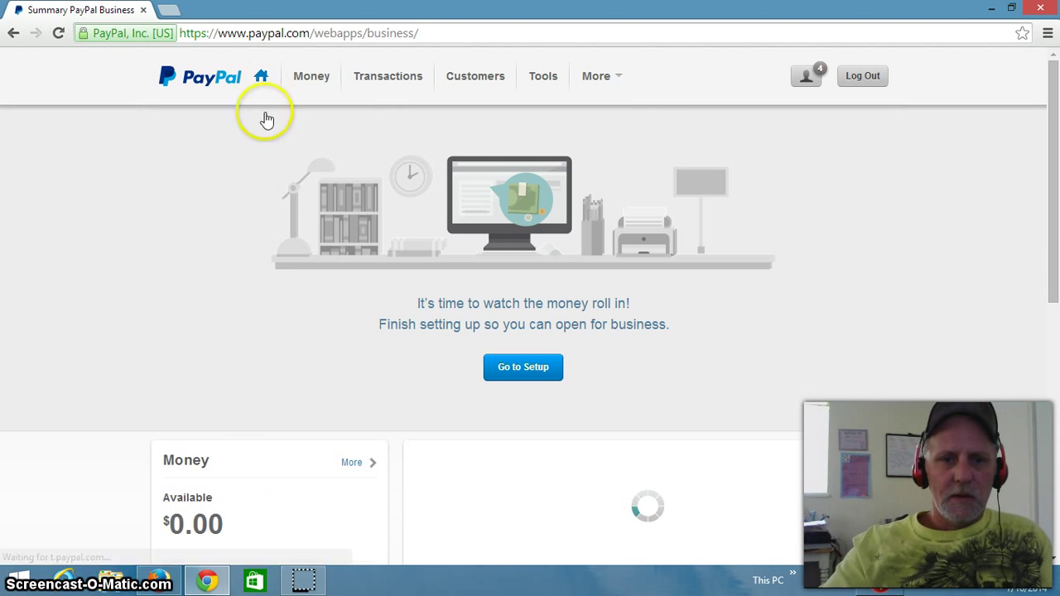
{"action": "left_click", "coordinate": [616, 78]}
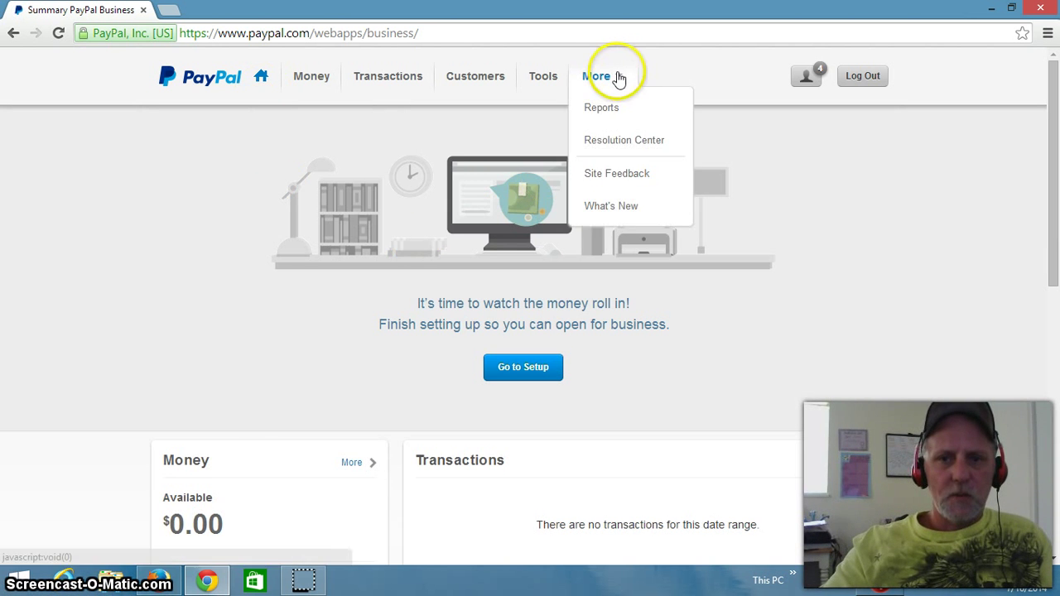
{"action": "left_click", "coordinate": [869, 77]}
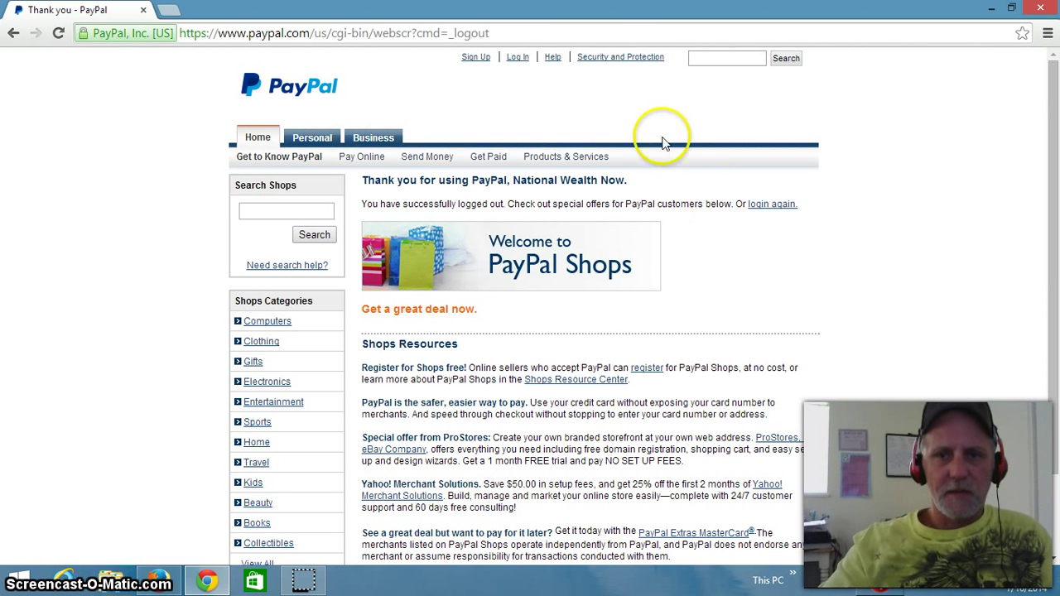
Step: Log back in with the account password to reach the business Summary page
{"action": "left_click", "coordinate": [518, 58]}
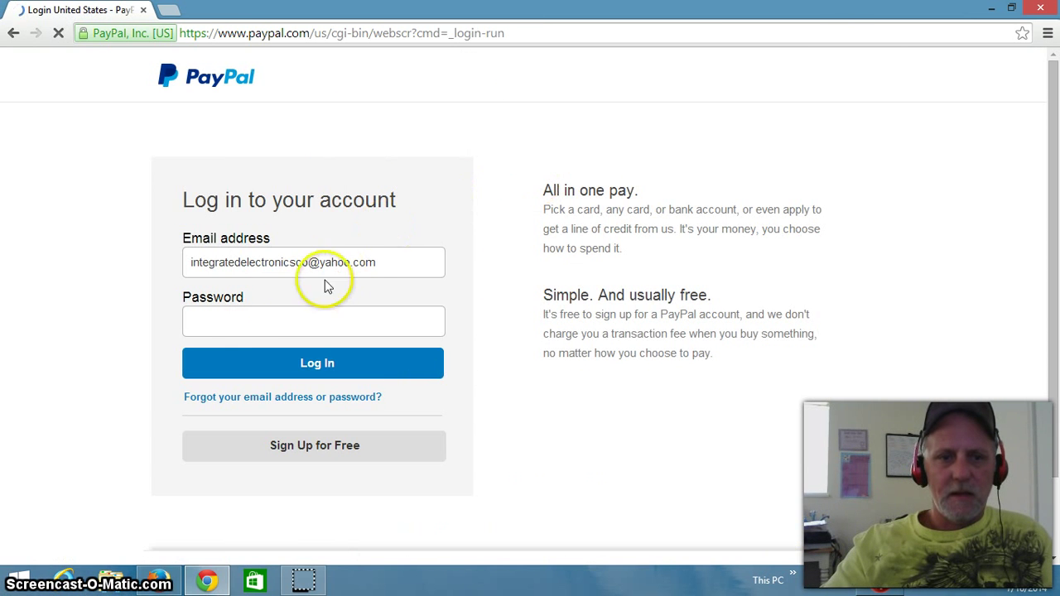
{"action": "left_click", "coordinate": [241, 325]}
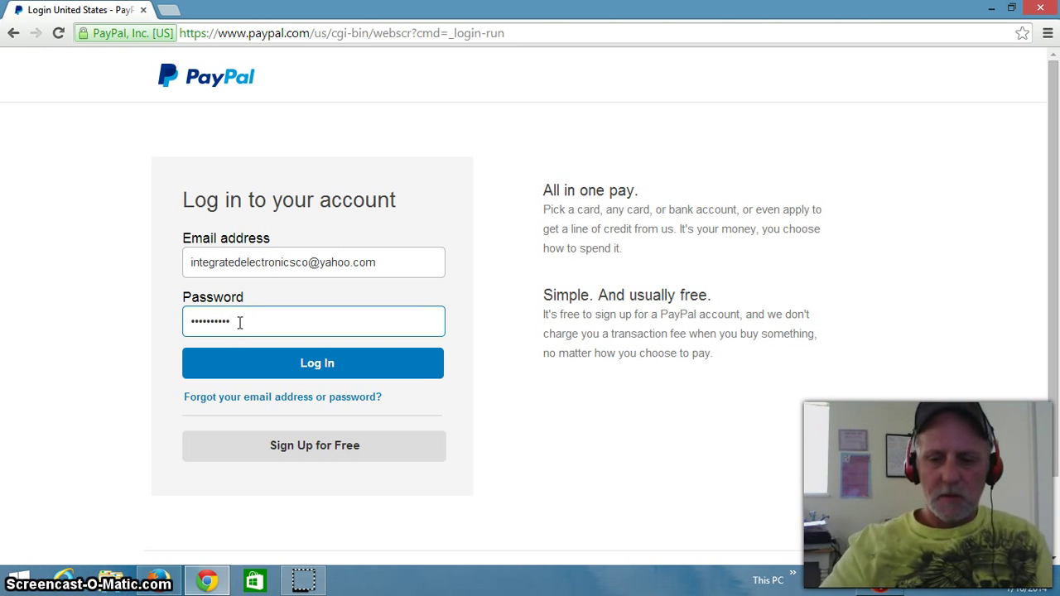
{"action": "key", "text": "Return"}
{"action": "left_click", "coordinate": [224, 320]}
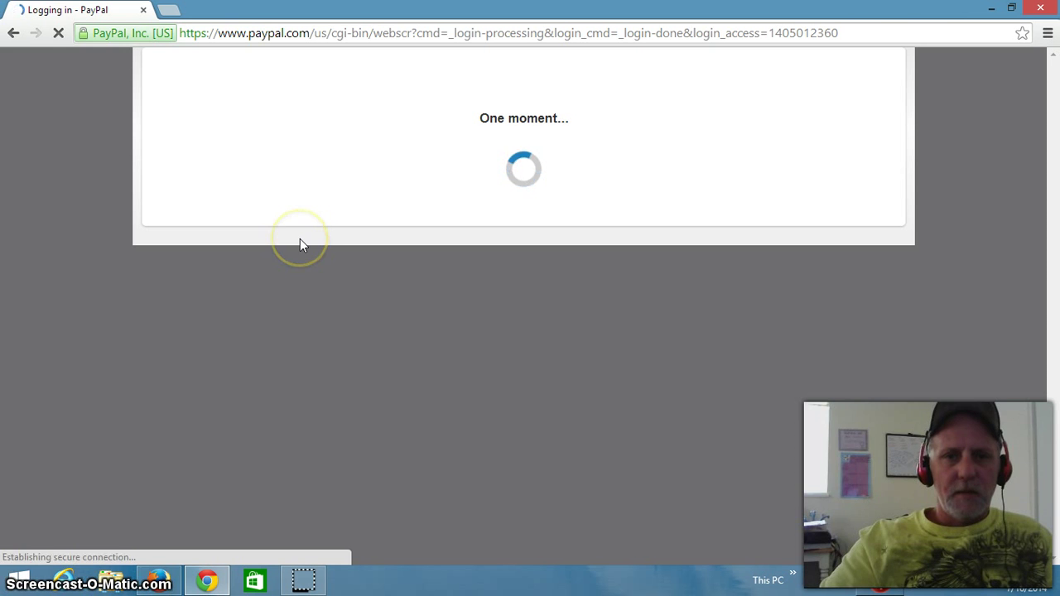
{"action": "left_click", "coordinate": [339, 189]}
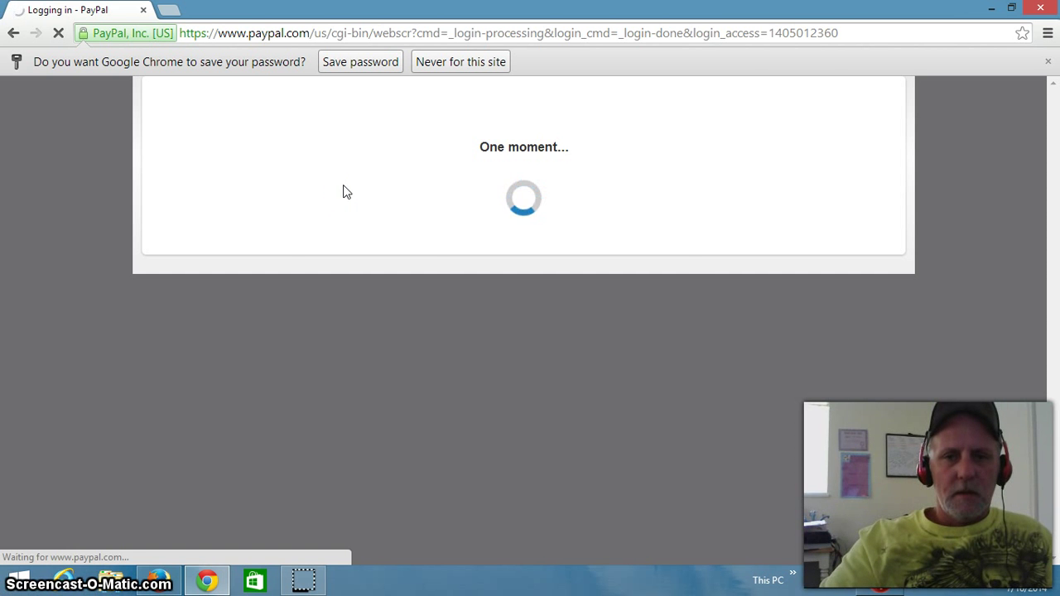
{"action": "left_click", "coordinate": [473, 147]}
{"action": "left_click", "coordinate": [529, 128]}
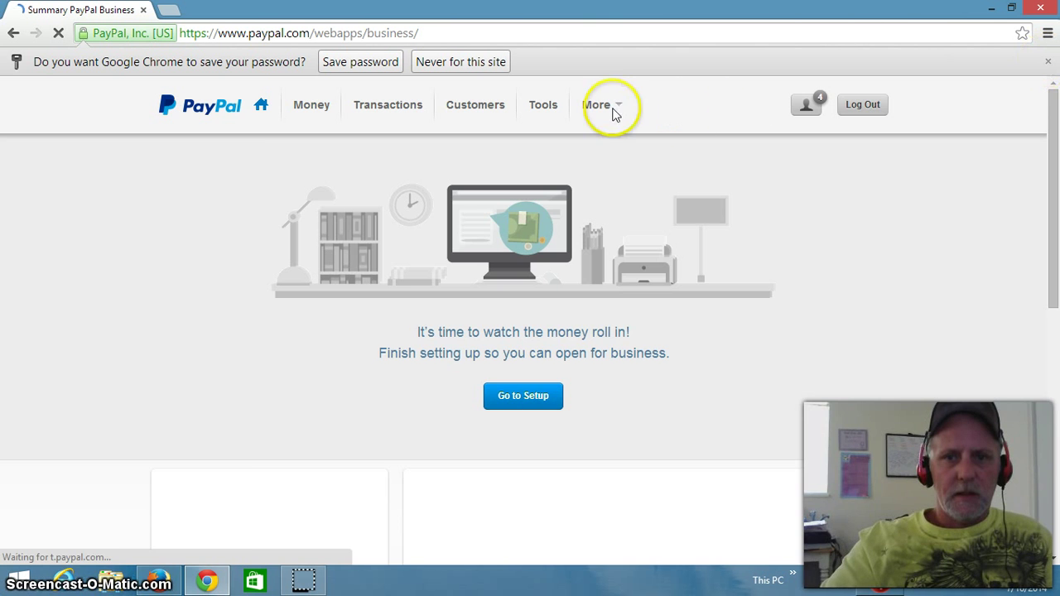
{"action": "scroll", "coordinate": [622, 110], "scroll_direction": "down", "scroll_amount": 5}
Step: Dismiss Chrome's save-password bar, review the Business Profile to-do list, then close it
{"action": "left_click", "coordinate": [622, 110]}
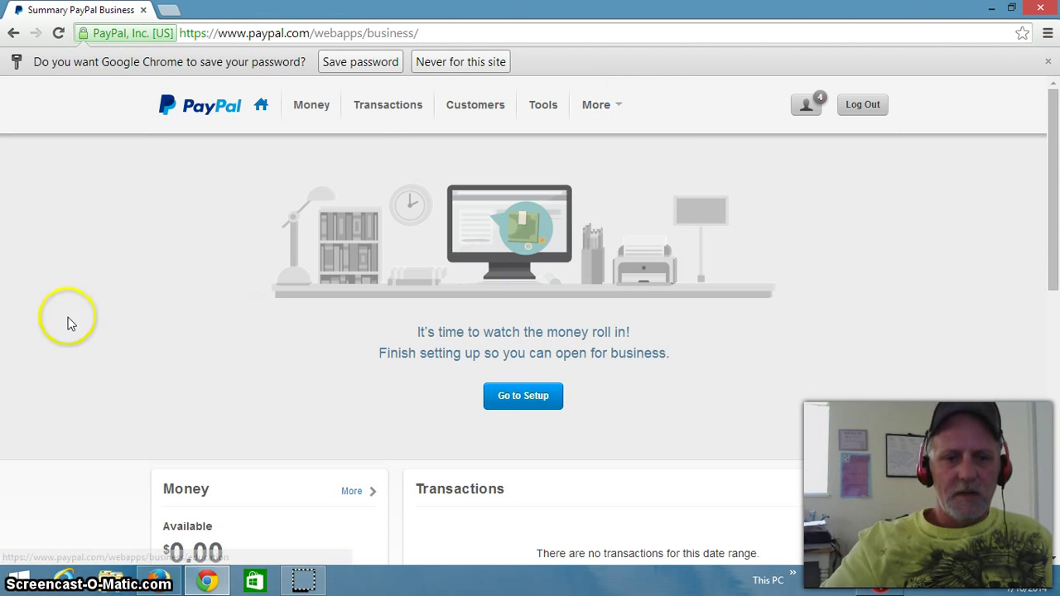
{"action": "left_click", "coordinate": [1048, 62]}
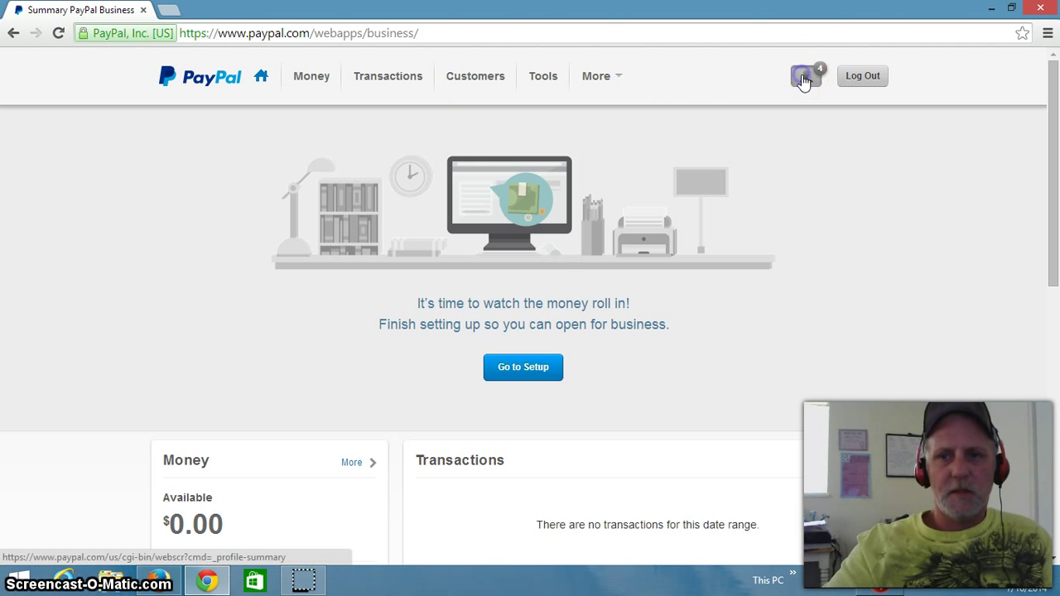
{"action": "left_click", "coordinate": [803, 77]}
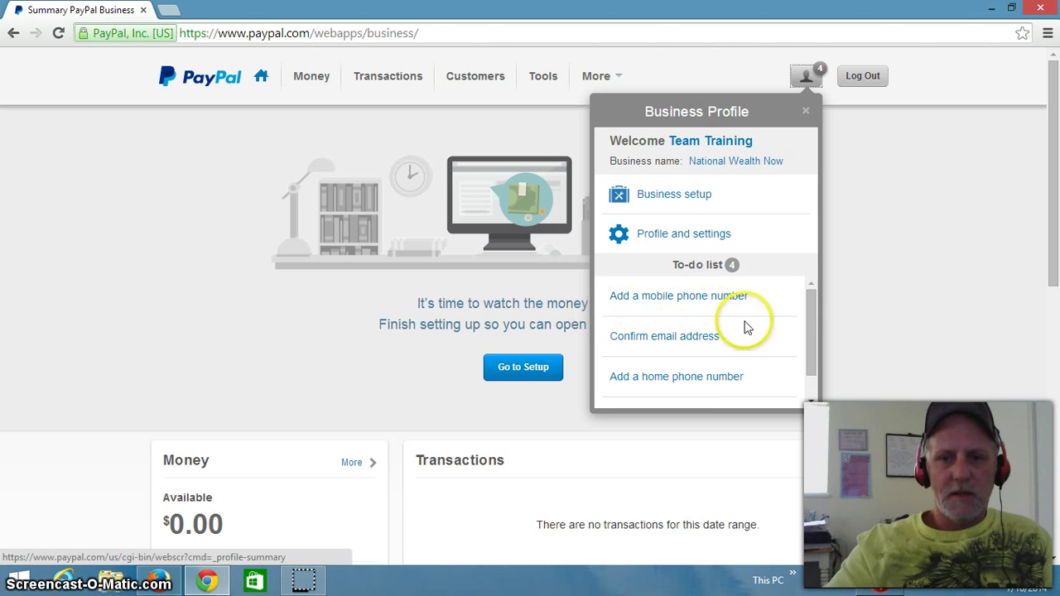
{"action": "left_click_drag", "start_coordinate": [807, 315], "coordinate": [807, 347]}
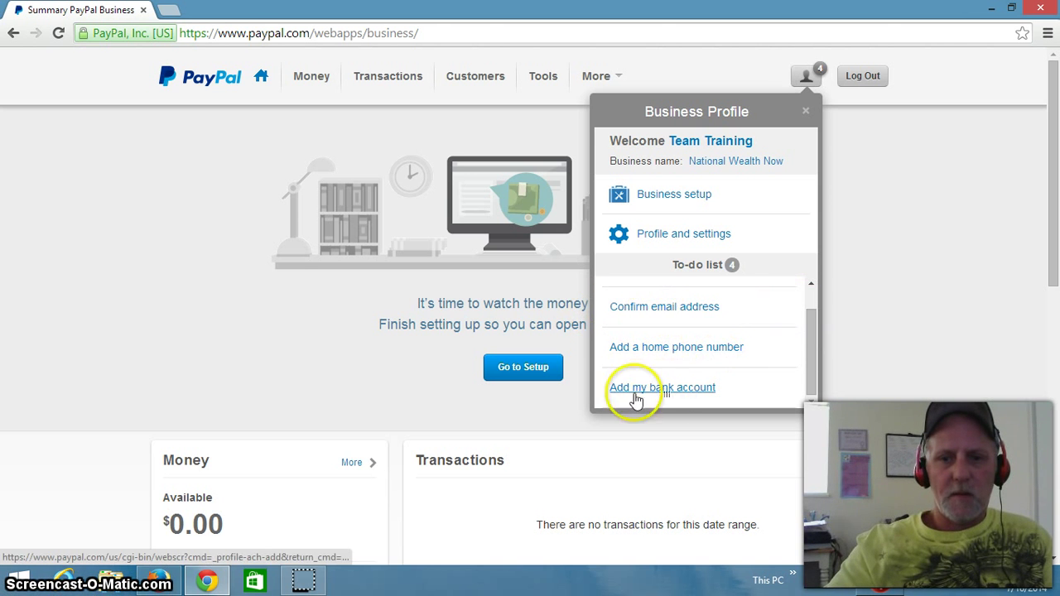
{"action": "left_click_drag", "start_coordinate": [808, 349], "coordinate": [814, 309]}
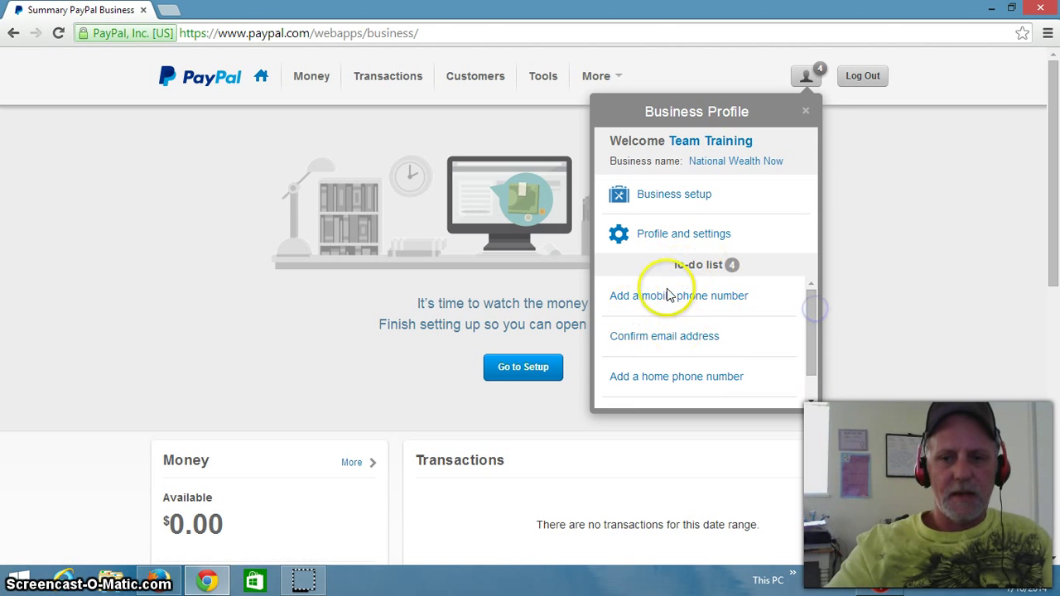
{"action": "left_click", "coordinate": [808, 113]}
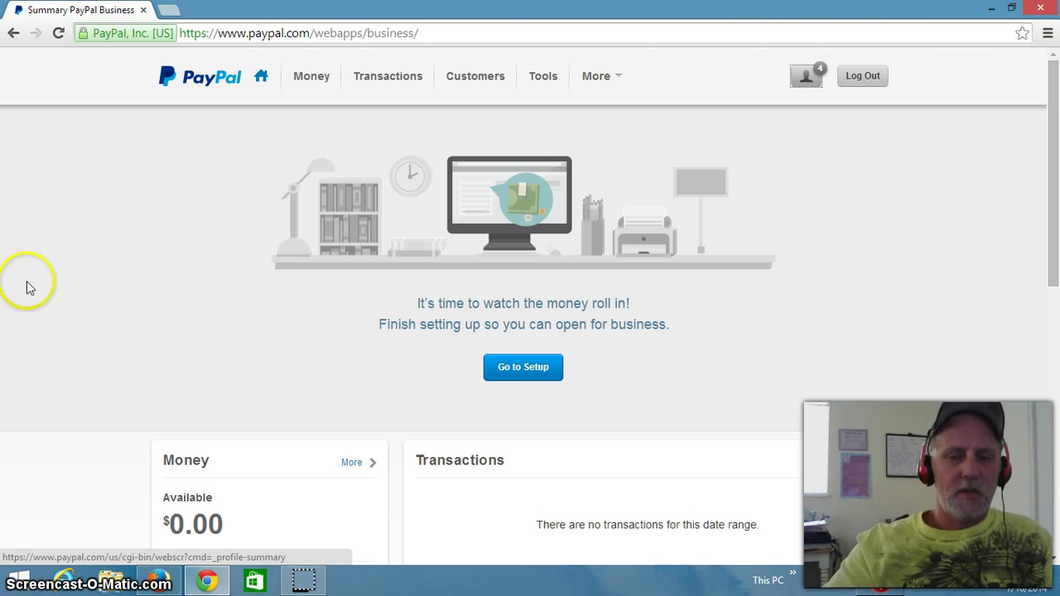
{"action": "left_click", "coordinate": [303, 586]}
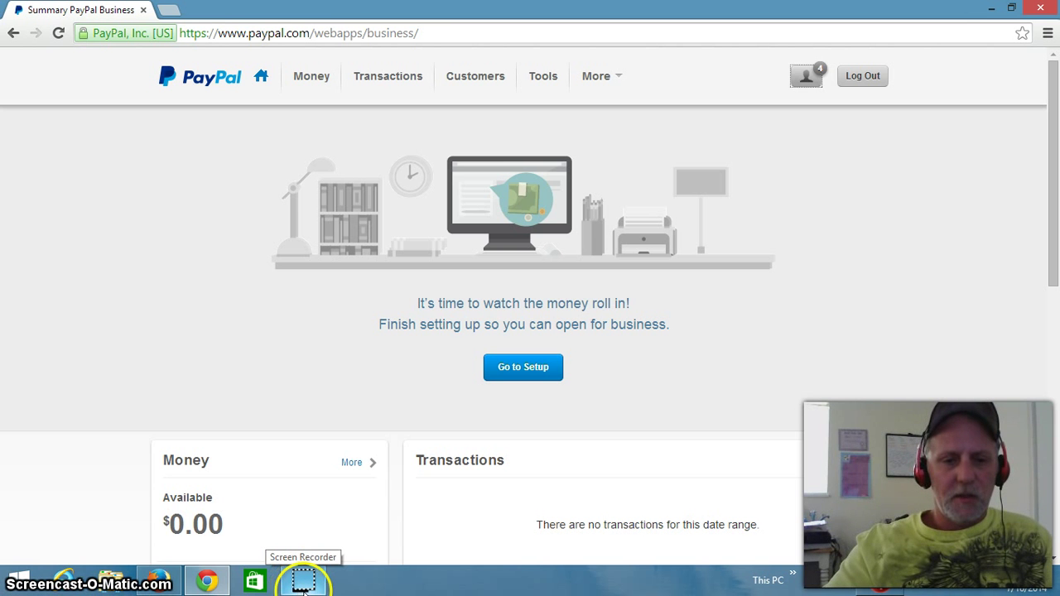